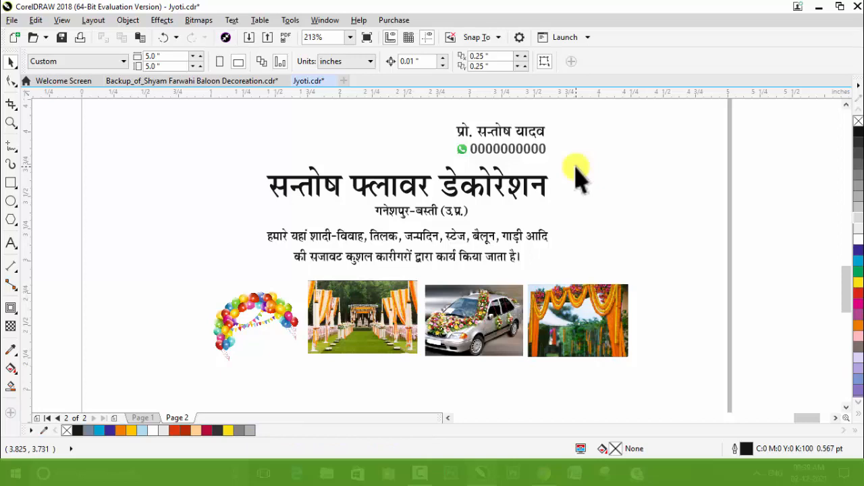
Step: Move the card text and the four decoration photos off the page to the blank area on its right
{"action": "scroll", "coordinate": [386, 187], "scroll_direction": "down", "scroll_amount": 3}
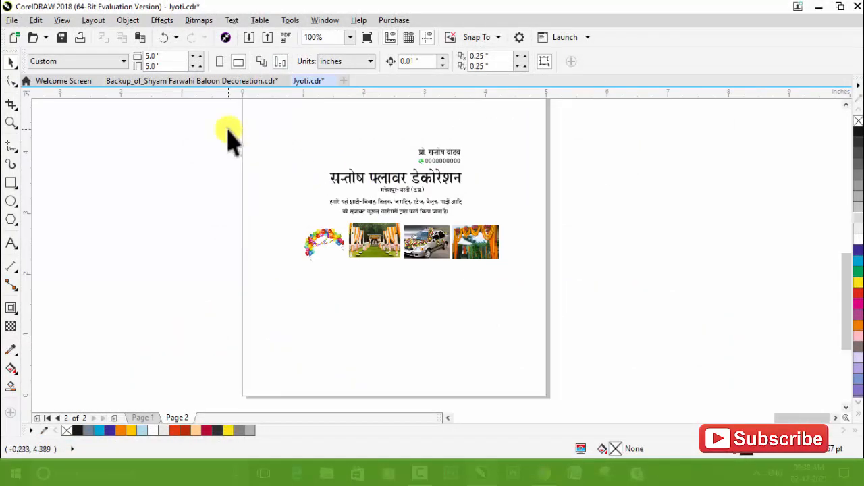
{"action": "left_click_drag", "start_coordinate": [229, 129], "coordinate": [640, 304]}
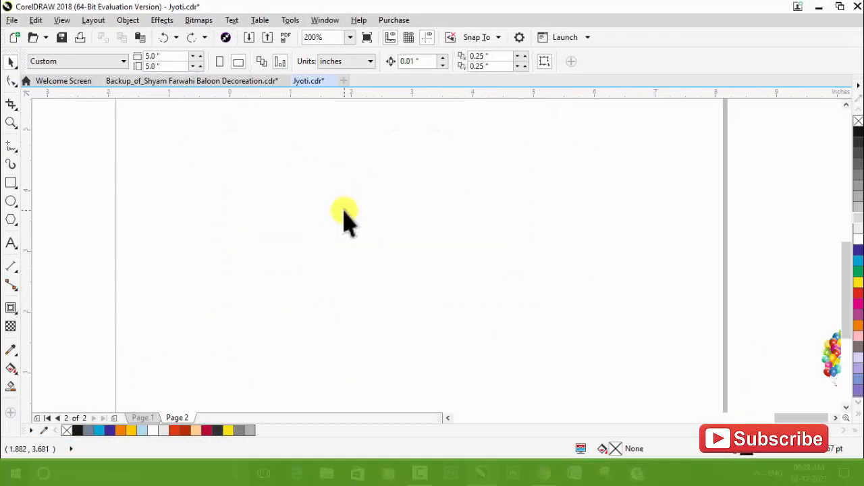
{"action": "scroll", "coordinate": [344, 211], "scroll_direction": "down", "scroll_amount": 1}
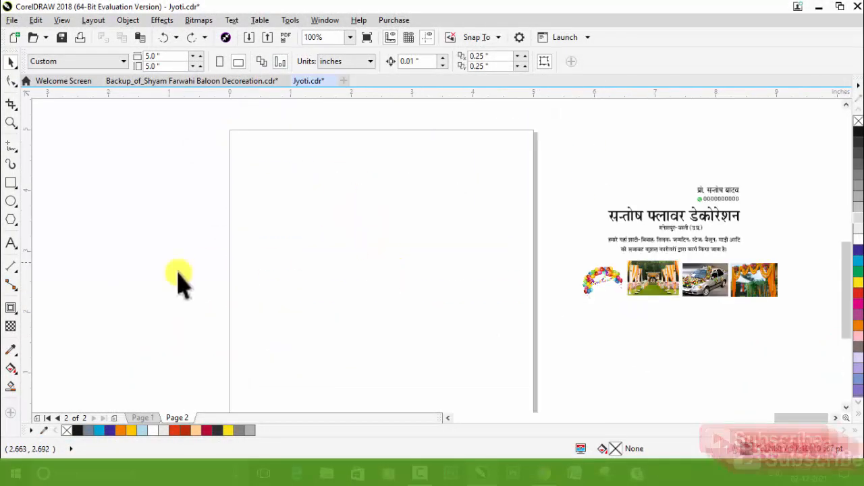
Step: Draw a rectangle in the middle of the page and set its size to 3.5 by 2 inches
{"action": "left_click", "coordinate": [11, 183]}
{"action": "mouse_move", "coordinate": [304, 217]}
{"action": "left_mouse_down"}
{"action": "mouse_move", "coordinate": [328, 246]}
{"action": "mouse_move", "coordinate": [484, 331]}
{"action": "left_mouse_up"}
{"action": "scroll", "coordinate": [434, 285], "scroll_direction": "up", "scroll_amount": 2}
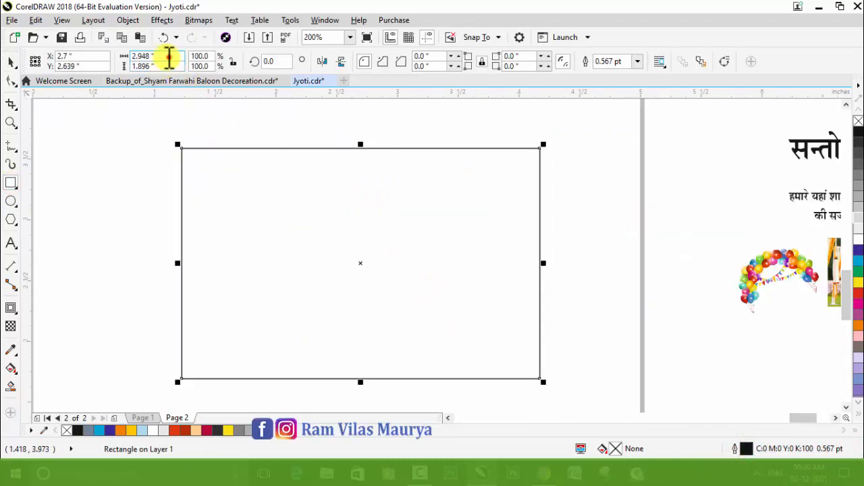
{"action": "left_click_drag", "start_coordinate": [169, 59], "coordinate": [117, 59]}
{"action": "type", "text": "3.5"}
{"action": "key", "text": "Tab"}
{"action": "type", "text": "2"}
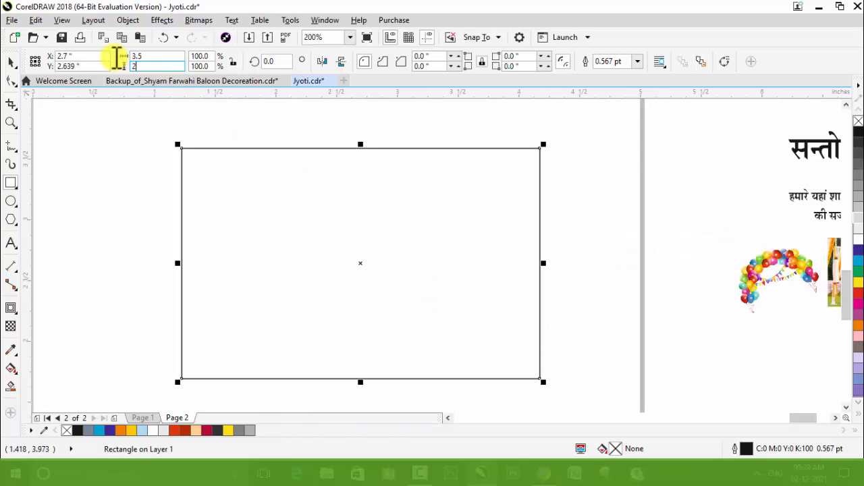
{"action": "key", "text": "Return"}
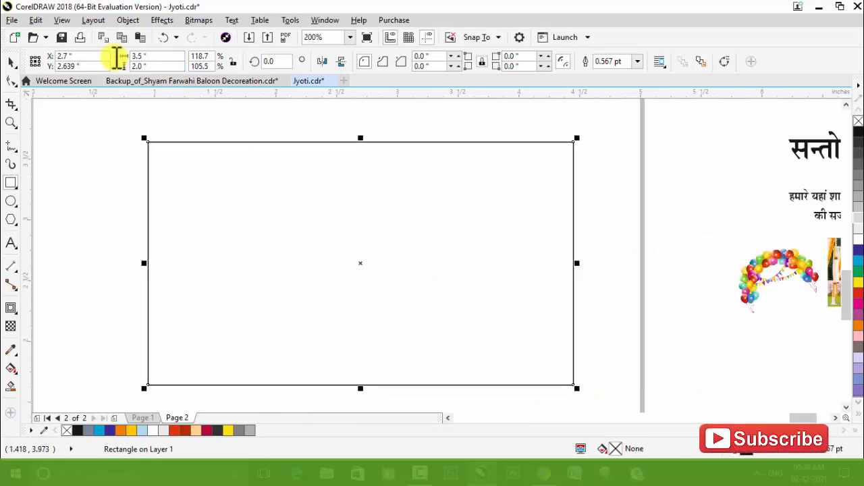
Step: Draw a square about 1.05 inches wide on the page below the card rectangle
{"action": "scroll", "coordinate": [542, 237], "scroll_direction": "down", "scroll_amount": 1}
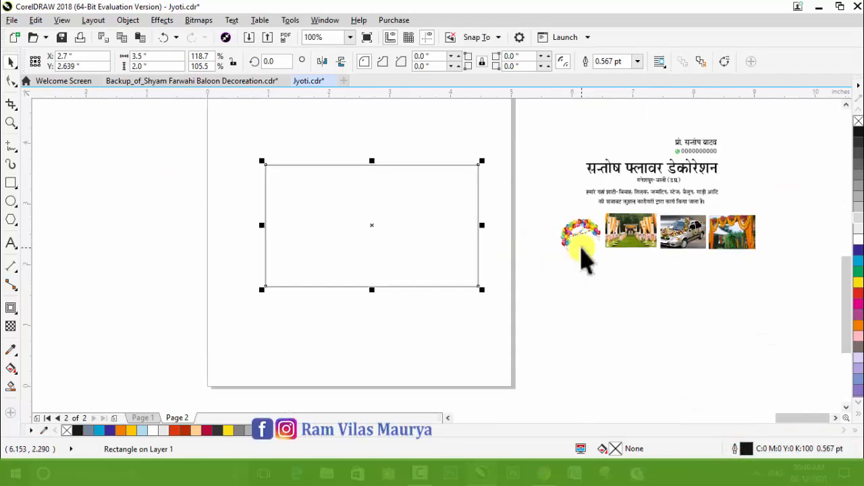
{"action": "left_click", "coordinate": [170, 224]}
{"action": "left_click", "coordinate": [13, 184]}
{"action": "left_click_drag", "start_coordinate": [320, 304], "coordinate": [362, 365]}
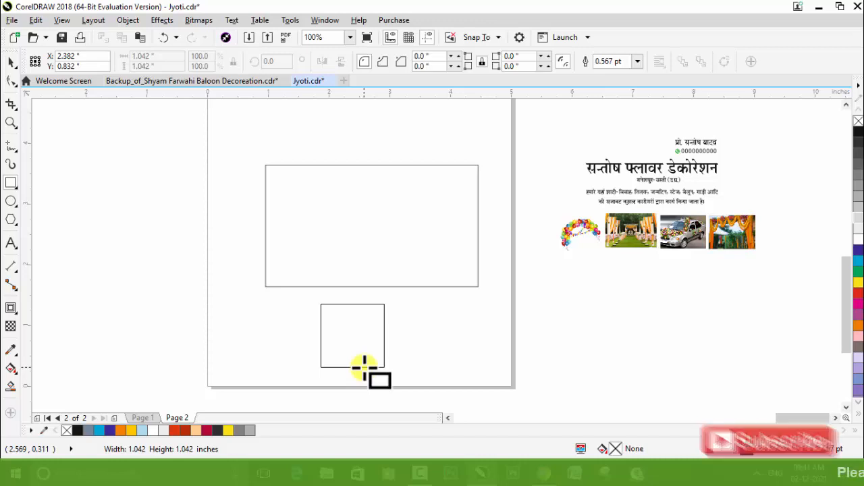
{"action": "left_click_drag", "start_coordinate": [364, 367], "coordinate": [365, 368]}
{"action": "key", "text": "space"}
{"action": "scroll", "coordinate": [335, 390], "scroll_direction": "up", "scroll_amount": 1}
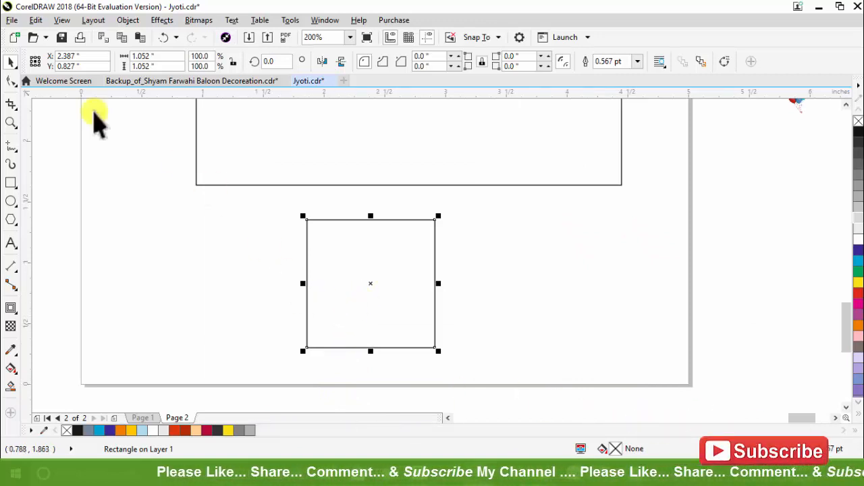
Step: Round the square's top-right and bottom-left corners to a 0.526 inch radius to form a petal
{"action": "left_click", "coordinate": [10, 80]}
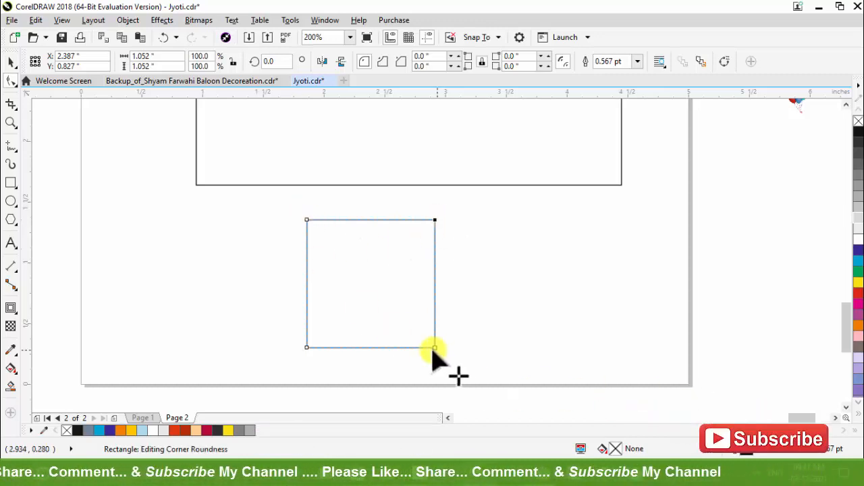
{"action": "left_click", "coordinate": [310, 347], "text": "shift"}
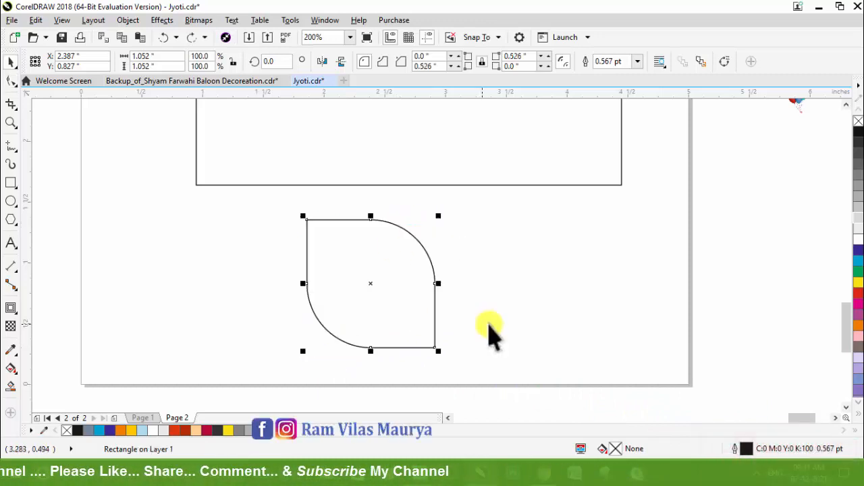
{"action": "left_click", "coordinate": [491, 324]}
Step: Mirror a copy of the petal to its right, and mirror copies of both petals downward to build a four-petal flower
{"action": "left_click", "coordinate": [432, 308]}
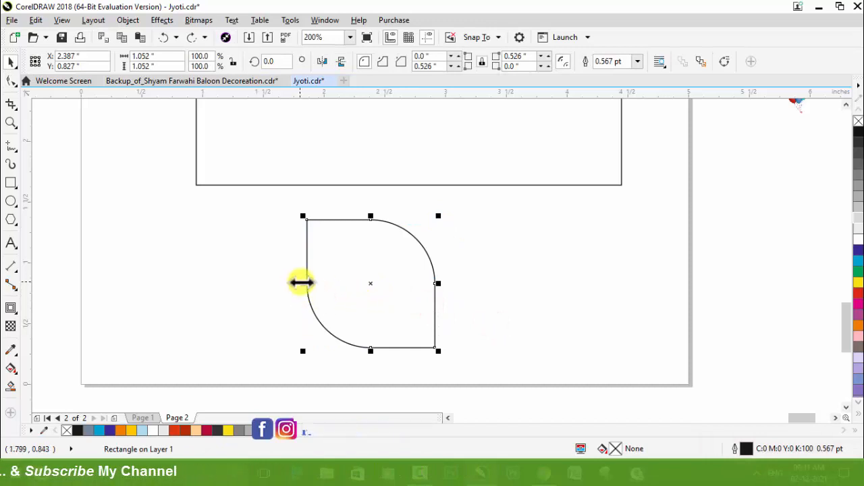
{"action": "left_click_drag", "start_coordinate": [299, 281], "coordinate": [439, 281]}
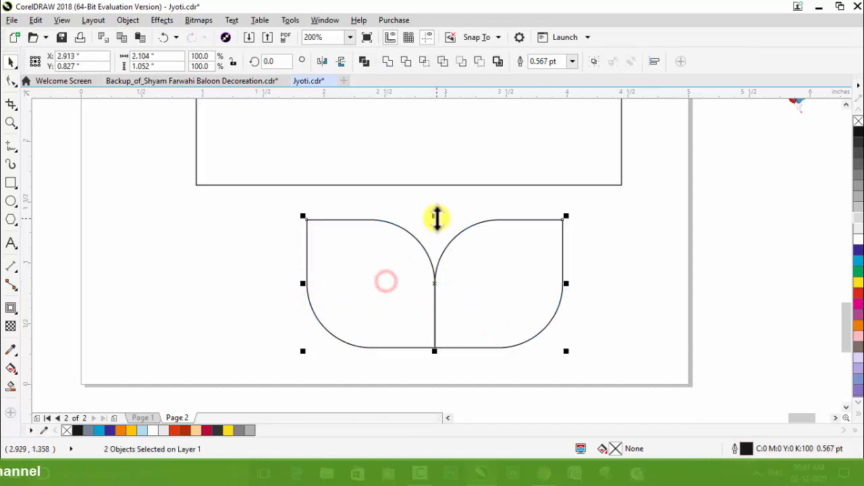
{"action": "scroll", "coordinate": [424, 206], "scroll_direction": "down", "scroll_amount": 1}
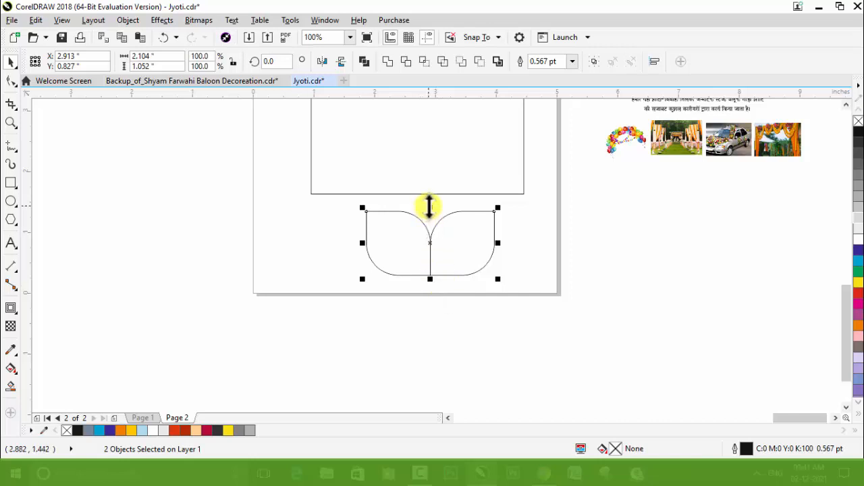
{"action": "left_click_drag", "start_coordinate": [430, 208], "coordinate": [429, 287]}
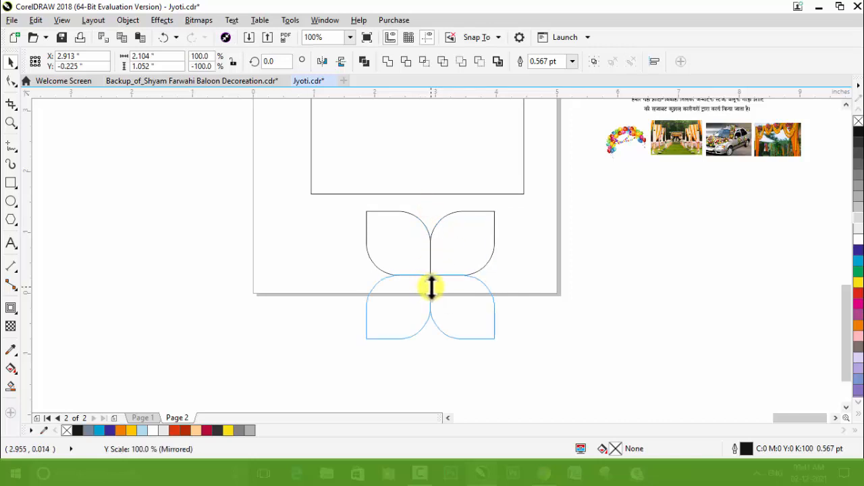
{"action": "left_click_drag", "start_coordinate": [434, 287], "coordinate": [434, 289]}
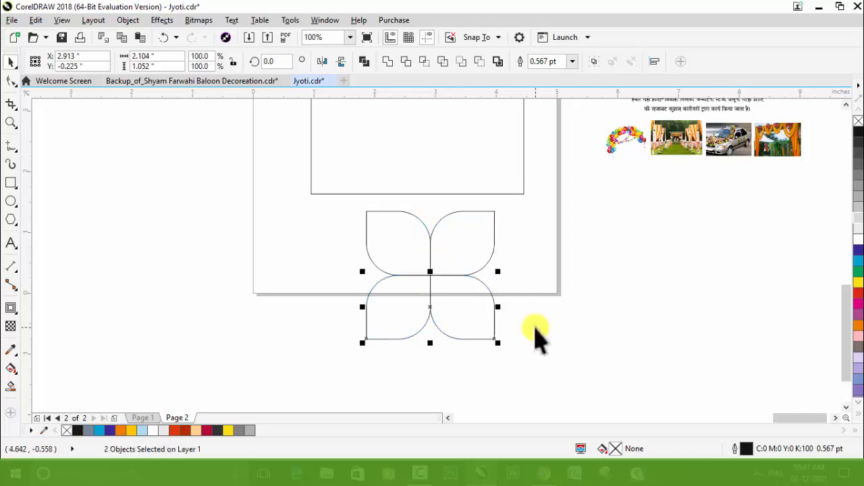
{"action": "left_click", "coordinate": [550, 348]}
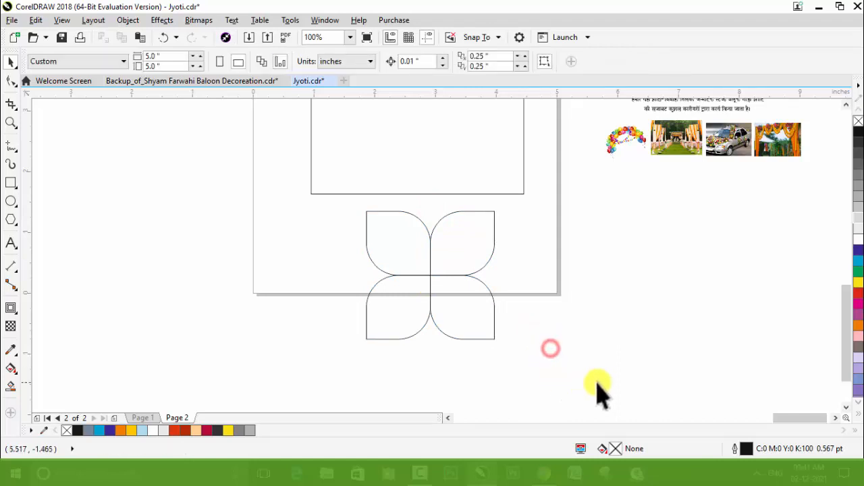
Step: Select all four petals and rotate them 45 degrees clockwise about their common centre
{"action": "left_click_drag", "start_coordinate": [597, 380], "coordinate": [316, 184]}
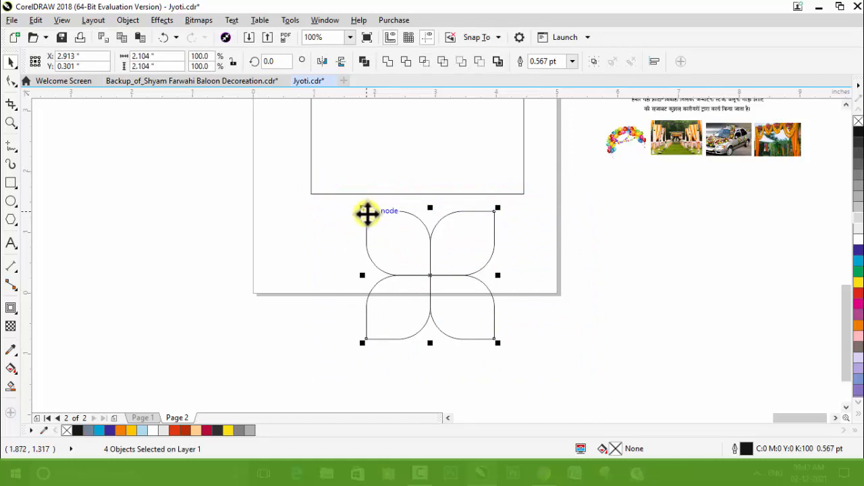
{"action": "left_click", "coordinate": [439, 276]}
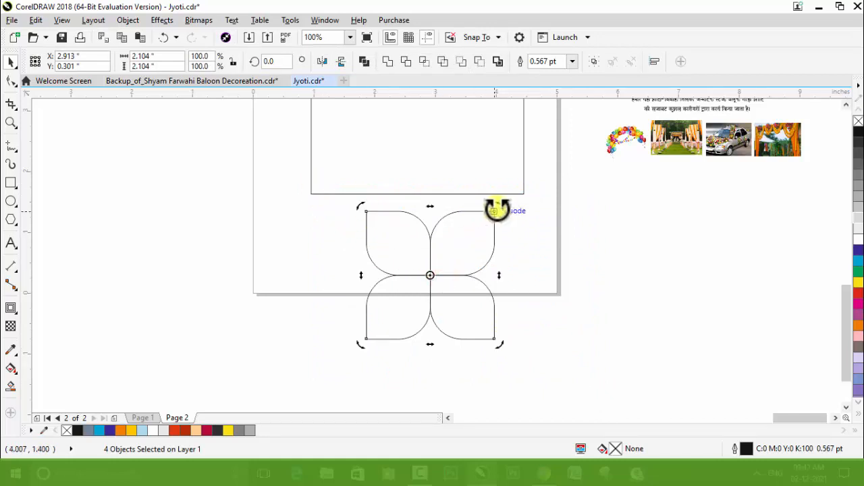
{"action": "left_click_drag", "start_coordinate": [497, 209], "coordinate": [502, 275]}
{"action": "scroll", "coordinate": [488, 331], "scroll_direction": "up", "scroll_amount": 2}
{"action": "scroll", "coordinate": [490, 339], "scroll_direction": "down", "scroll_amount": 2}
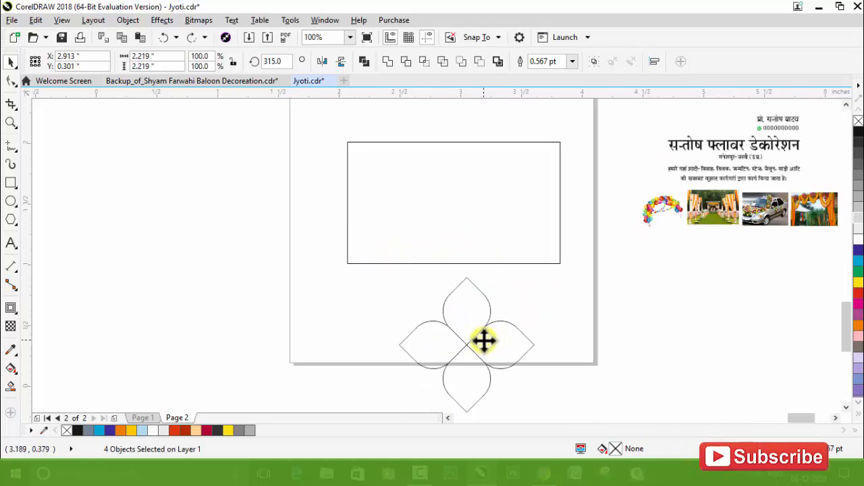
Step: Move the flower onto the left part of the card rectangle and group its four petals
{"action": "scroll", "coordinate": [484, 341], "scroll_direction": "up", "scroll_amount": 2}
{"action": "scroll", "coordinate": [486, 344], "scroll_direction": "down", "scroll_amount": 2}
{"action": "left_click_drag", "start_coordinate": [486, 344], "coordinate": [437, 207]}
{"action": "scroll", "coordinate": [436, 140], "scroll_direction": "up", "scroll_amount": 2}
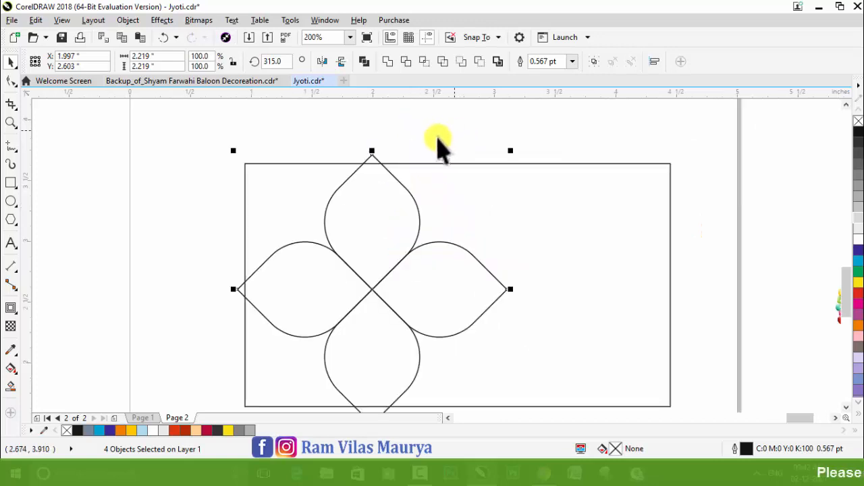
{"action": "key", "text": "ctrl+g"}
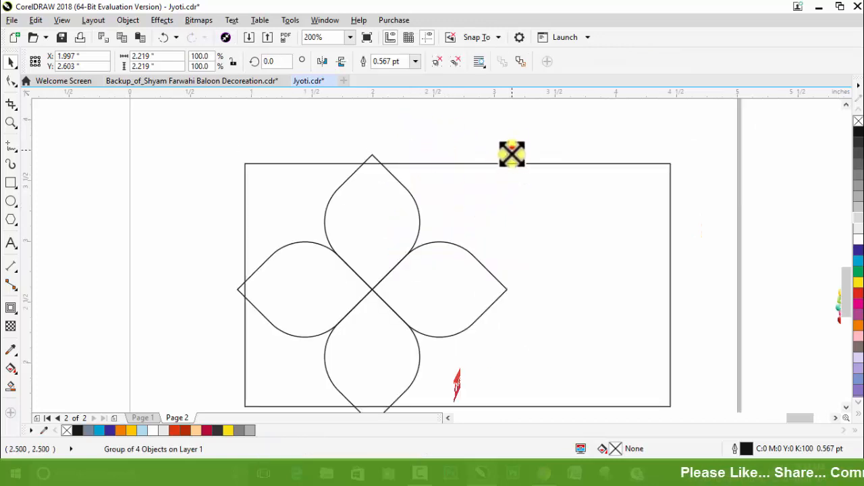
Step: Scale the flower group down to about 1.76 inches and align its centre with the card rectangle's horizontal midline
{"action": "left_click_drag", "start_coordinate": [511, 154], "coordinate": [505, 179]}
{"action": "key", "text": "ctrl+a"}
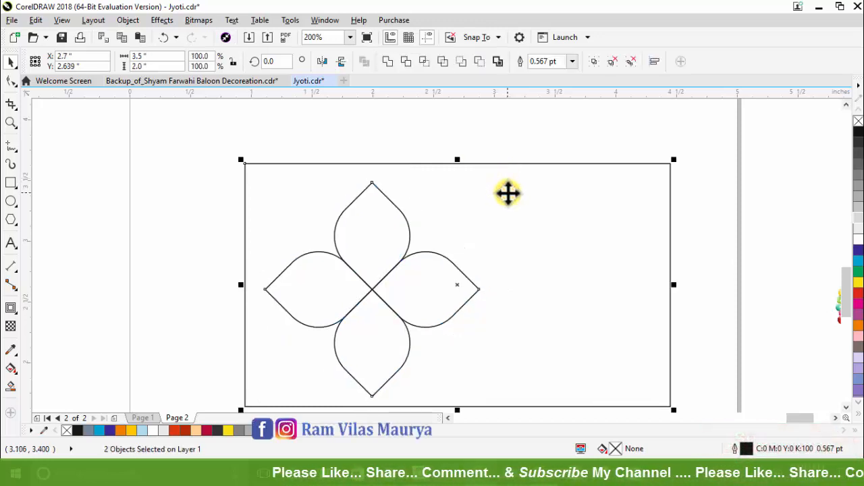
{"action": "key", "text": "e"}
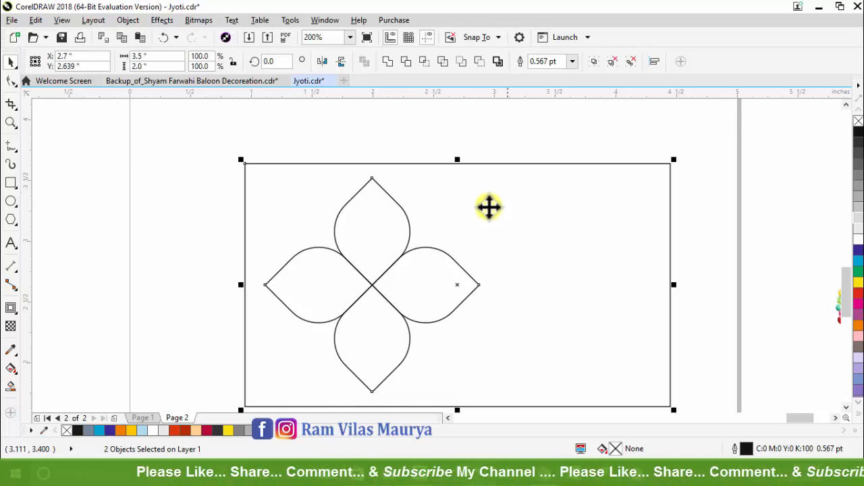
{"action": "left_click", "coordinate": [164, 233]}
{"action": "left_click", "coordinate": [388, 279]}
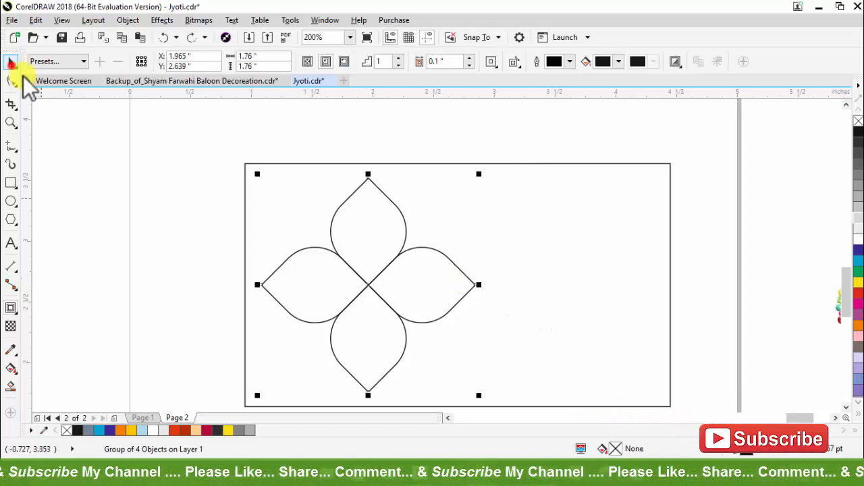
Step: Add a one-step outside contour of about 0.094 inch to the flower group and break the contour apart
{"action": "left_click", "coordinate": [10, 63]}
{"action": "left_click", "coordinate": [74, 155]}
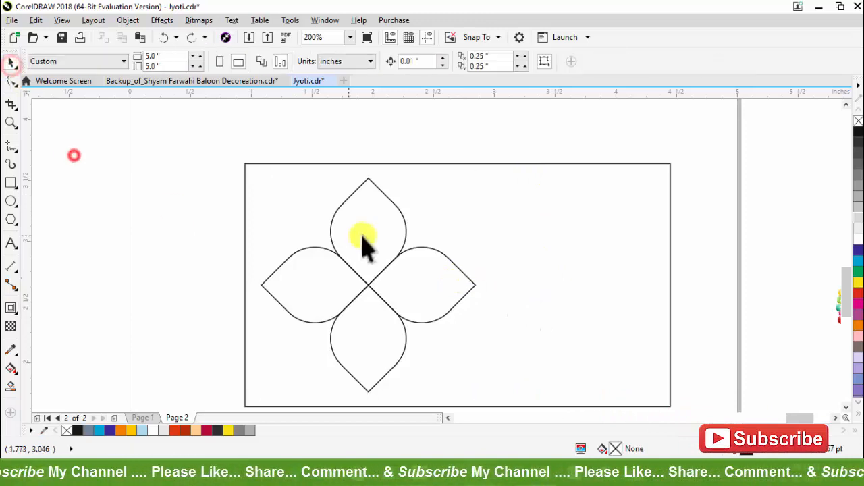
{"action": "left_click", "coordinate": [381, 238]}
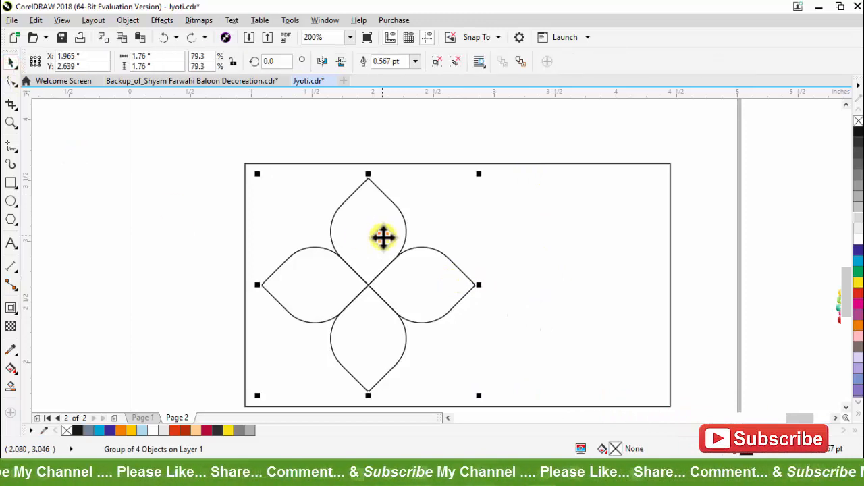
{"action": "left_click", "coordinate": [14, 311]}
{"action": "left_click", "coordinate": [54, 326]}
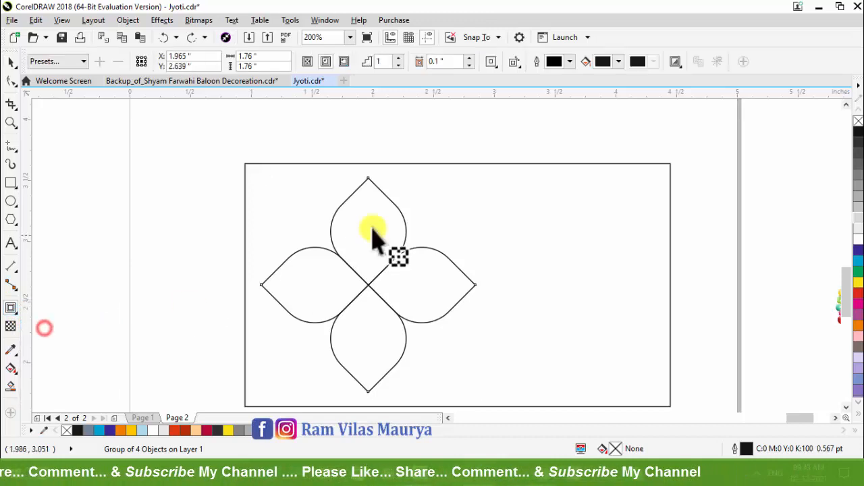
{"action": "left_click_drag", "start_coordinate": [382, 207], "coordinate": [380, 169]}
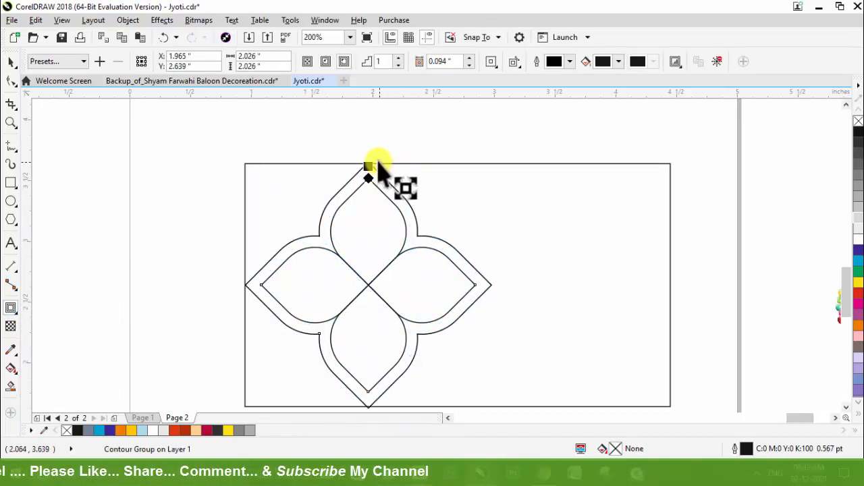
{"action": "scroll", "coordinate": [303, 179], "scroll_direction": "up", "scroll_amount": 4}
{"action": "scroll", "coordinate": [307, 182], "scroll_direction": "down", "scroll_amount": 2}
{"action": "key", "text": "space"}
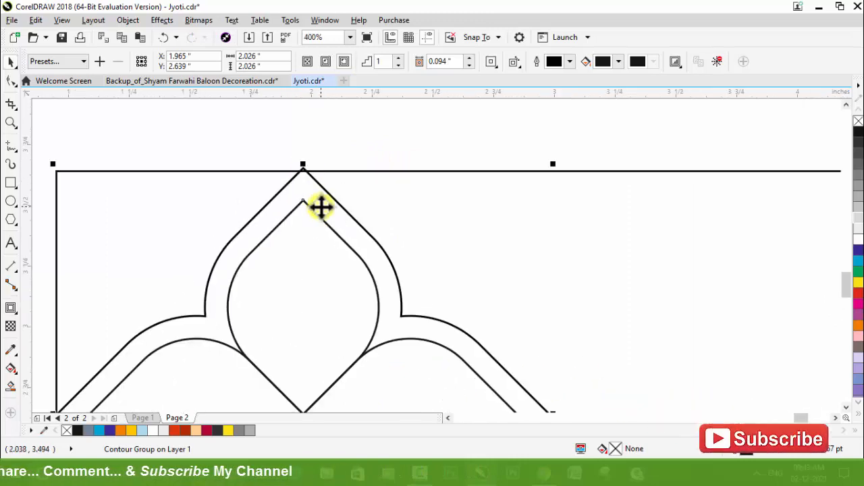
{"action": "scroll", "coordinate": [321, 204], "scroll_direction": "down", "scroll_amount": 2}
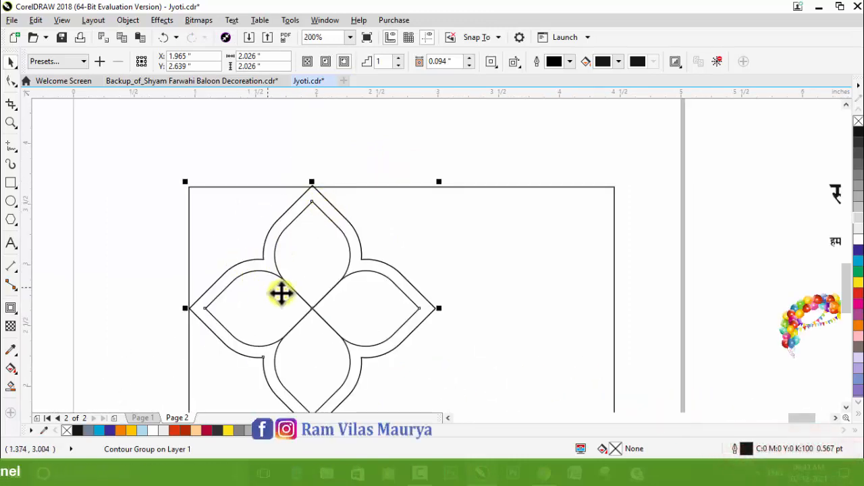
{"action": "key", "text": "ctrl+k"}
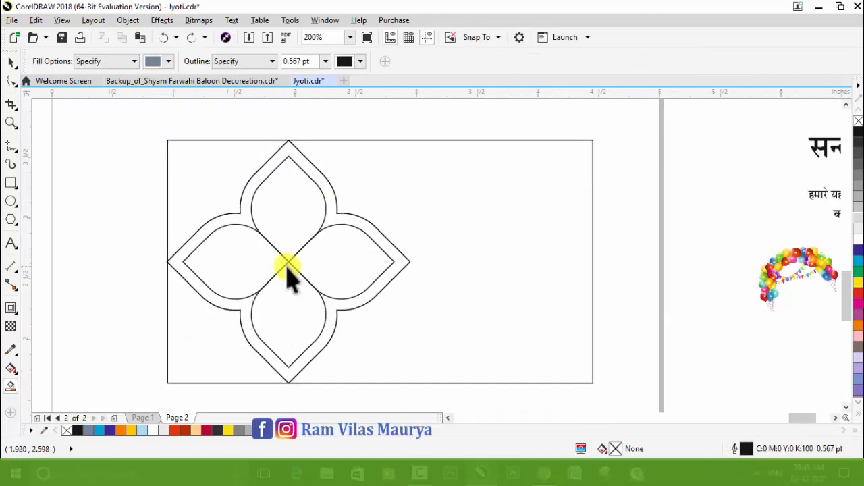
Step: Smart-fill the card area right of the flower's contour with blue-grey, and delete the outer contour shape
{"action": "key", "text": "space"}
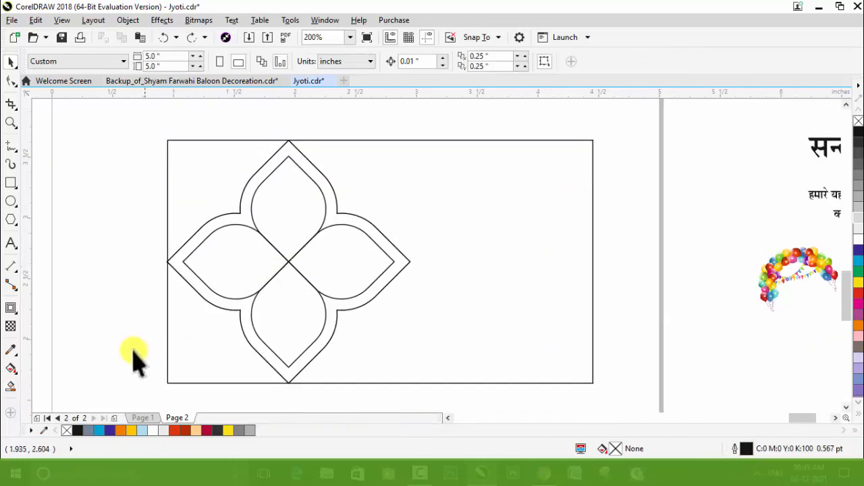
{"action": "left_click", "coordinate": [12, 387]}
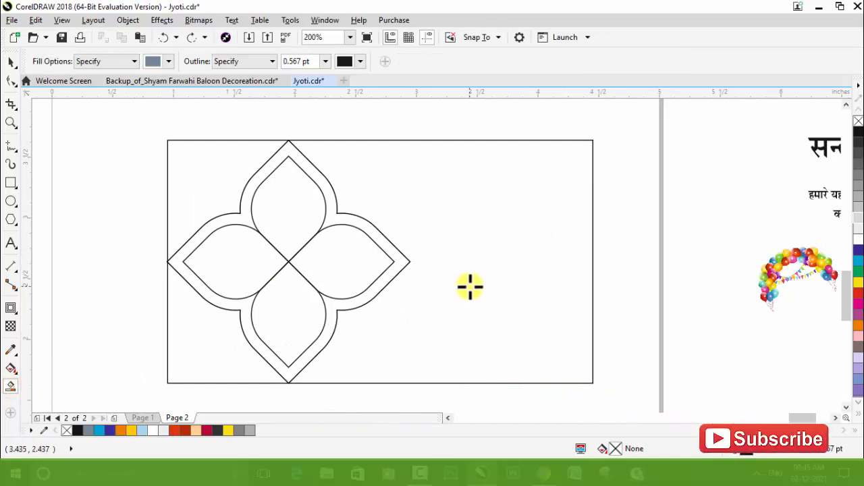
{"action": "left_click", "coordinate": [470, 286]}
{"action": "key", "text": "space"}
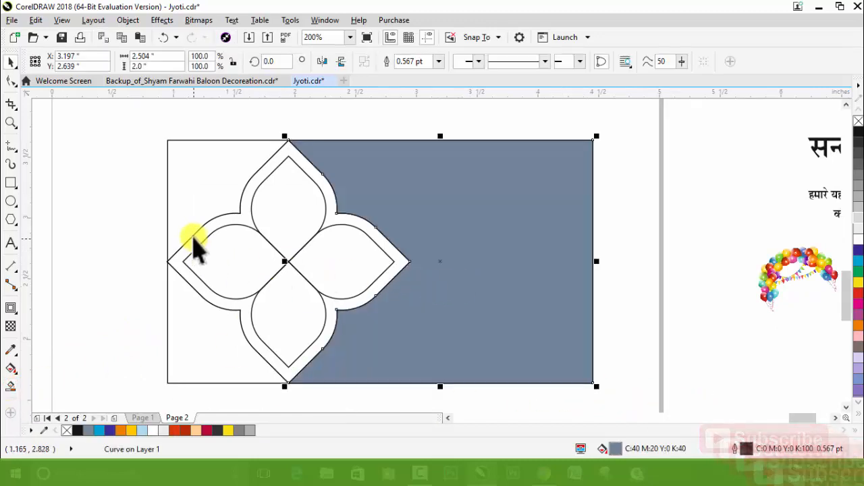
{"action": "left_click", "coordinate": [196, 235]}
{"action": "key", "text": "Delete"}
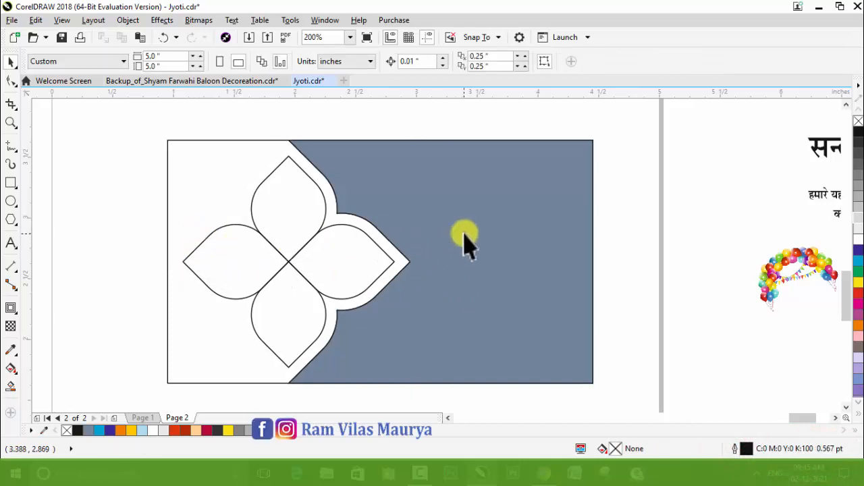
Step: Nudge the blue-grey shape about 0.04 inch towards the flower to narrow the white gap around the petals
{"action": "left_click", "coordinate": [466, 235]}
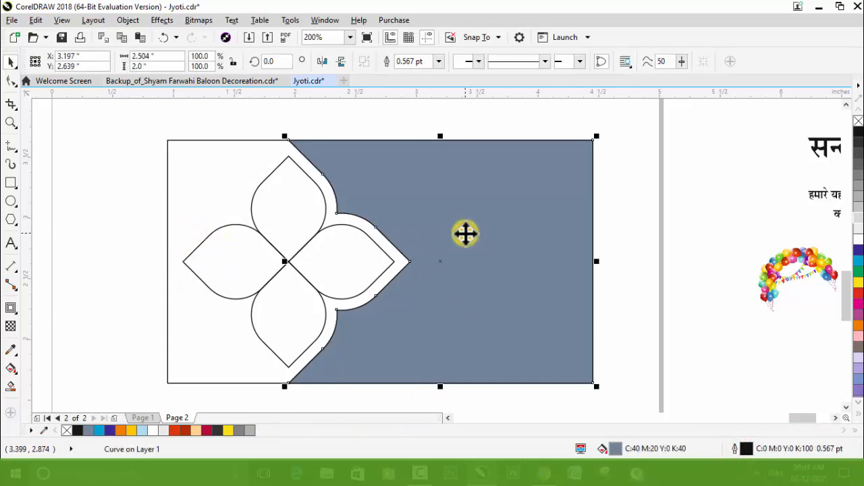
{"action": "key", "text": "Left"}
{"action": "key", "text": "Left"}
{"action": "key", "text": "Left"}
{"action": "key", "text": "Left"}
{"action": "key", "text": "Left"}
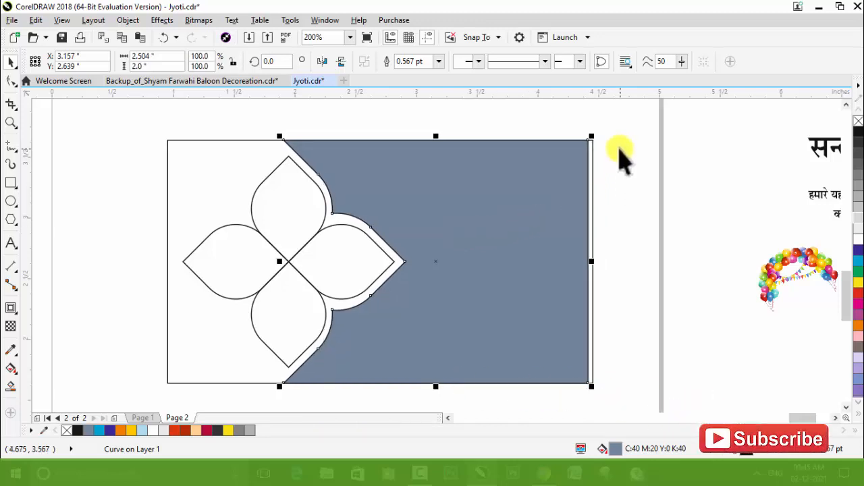
{"action": "left_click", "coordinate": [642, 371]}
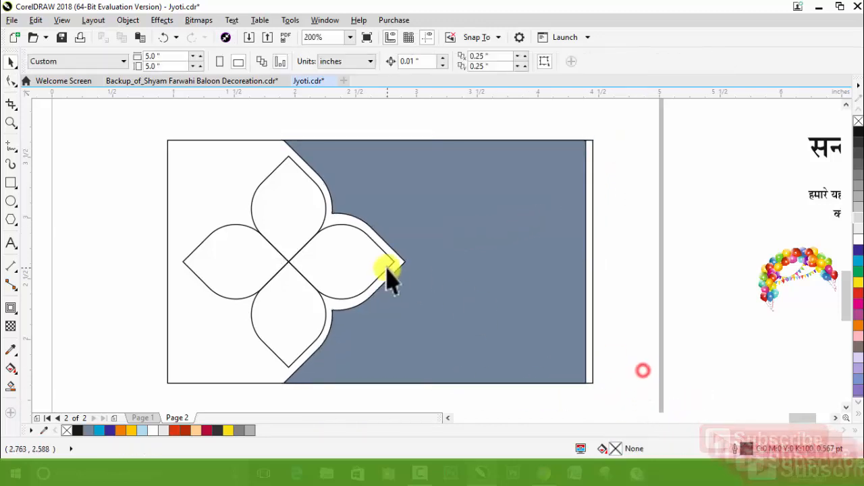
Step: Shift the blue-grey shape's two right-hand corner nodes outward about 0.05 inch to close the gap at the card's right edge
{"action": "left_click", "coordinate": [11, 81]}
{"action": "left_click", "coordinate": [549, 225]}
{"action": "left_click_drag", "start_coordinate": [575, 122], "coordinate": [627, 400]}
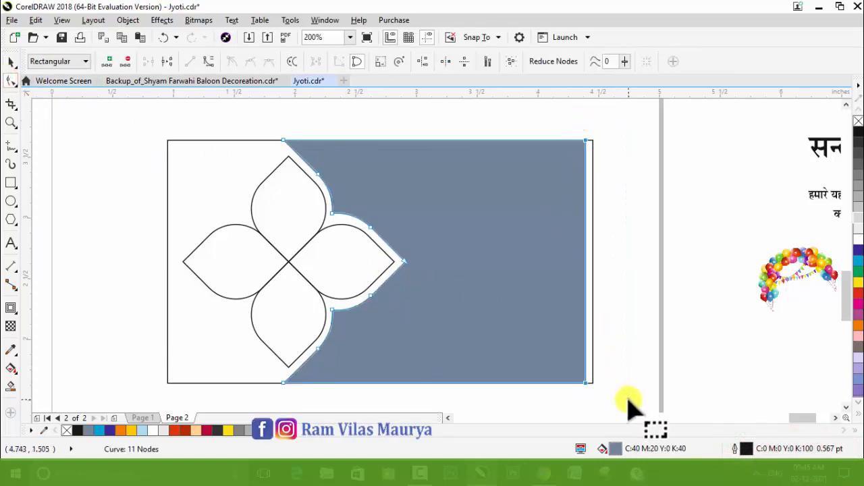
{"action": "key", "text": "Right"}
{"action": "key", "text": "Right"}
{"action": "key", "text": "Right"}
{"action": "key", "text": "Right"}
{"action": "key", "text": "Right"}
{"action": "key", "text": "space"}
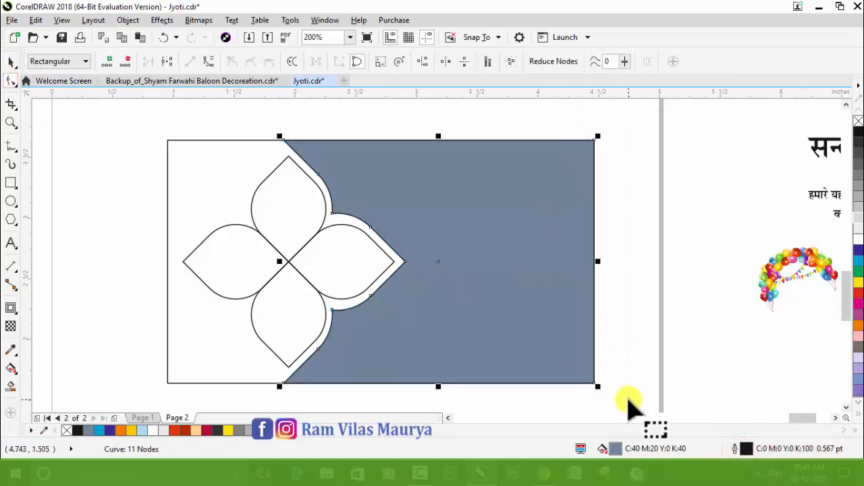
Step: Move the four decoration photos together onto the page, placing them in a row just above the card
{"action": "scroll", "coordinate": [463, 250], "scroll_direction": "down", "scroll_amount": 2}
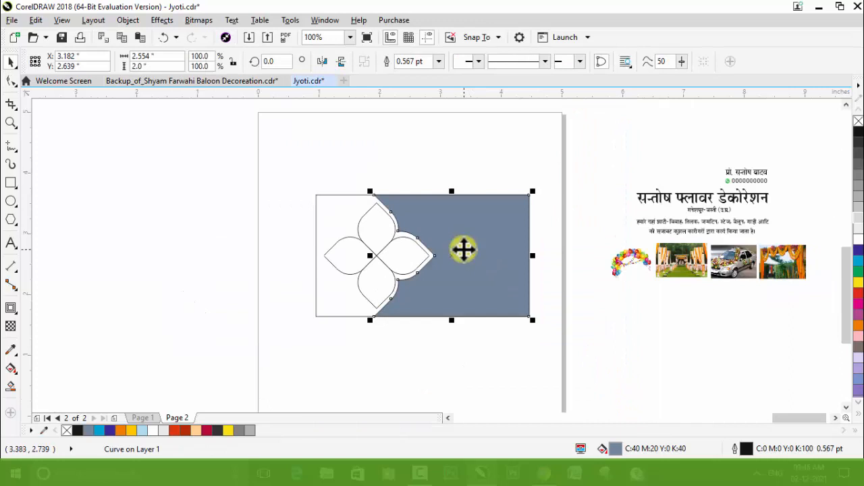
{"action": "left_click", "coordinate": [685, 265]}
{"action": "left_click", "coordinate": [734, 265], "text": "shift"}
{"action": "left_click", "coordinate": [777, 262], "text": "shift"}
{"action": "left_click", "coordinate": [636, 262], "text": "shift"}
{"action": "left_click_drag", "start_coordinate": [736, 265], "coordinate": [440, 174]}
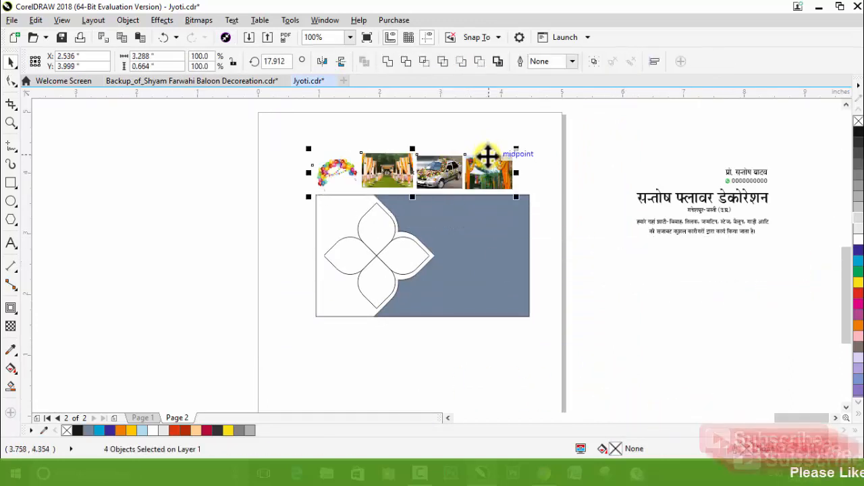
{"action": "scroll", "coordinate": [487, 156], "scroll_direction": "up", "scroll_amount": 2}
{"action": "scroll", "coordinate": [490, 159], "scroll_direction": "up", "scroll_amount": 2}
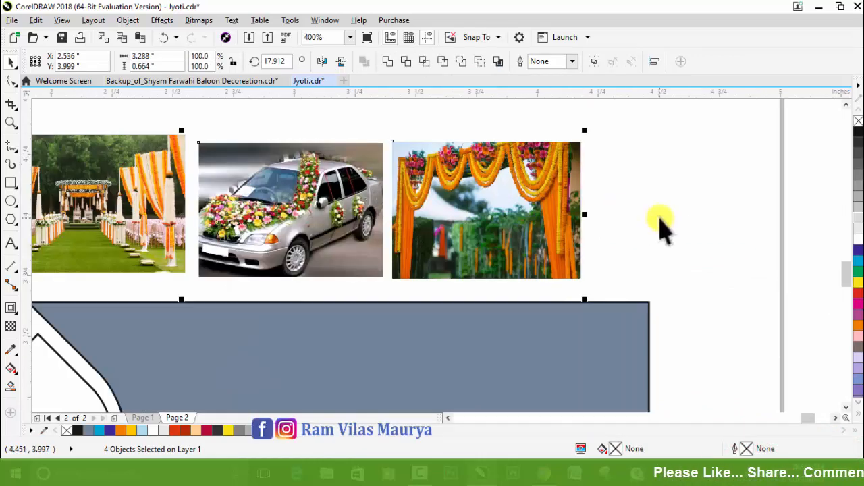
Step: Sample orange from the marigold garland photo and fill the blue-grey shape with it
{"action": "left_click", "coordinate": [660, 217]}
{"action": "scroll", "coordinate": [472, 209], "scroll_direction": "down", "scroll_amount": 4}
{"action": "scroll", "coordinate": [477, 204], "scroll_direction": "up", "scroll_amount": 4}
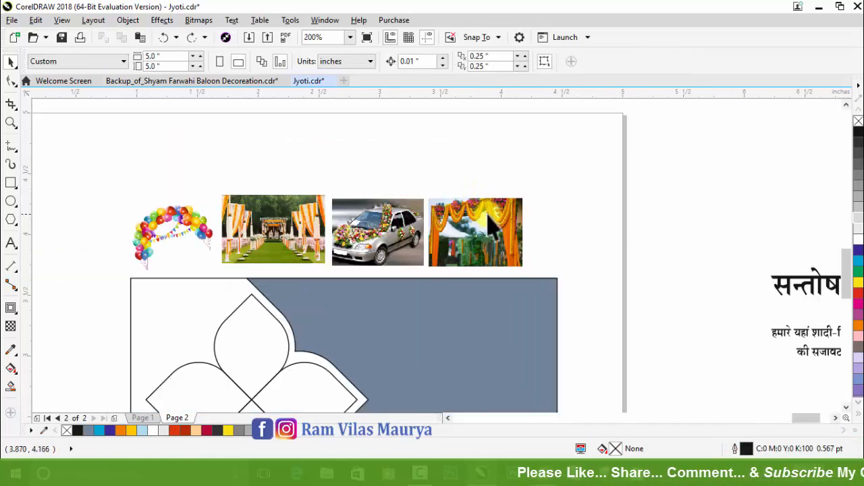
{"action": "left_click", "coordinate": [12, 350]}
{"action": "scroll", "coordinate": [503, 196], "scroll_direction": "up", "scroll_amount": 1}
{"action": "left_click", "coordinate": [466, 177]}
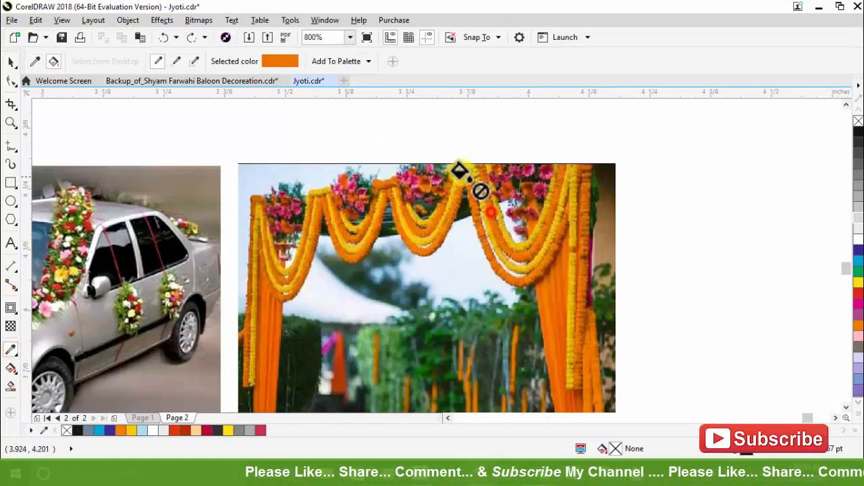
{"action": "scroll", "coordinate": [466, 177], "scroll_direction": "down", "scroll_amount": 3}
{"action": "left_click", "coordinate": [462, 295]}
Step: Sample crimson from the pink flowers in the garland photo and fill the card's right-hand shape with it
{"action": "scroll", "coordinate": [482, 193], "scroll_direction": "up", "scroll_amount": 3}
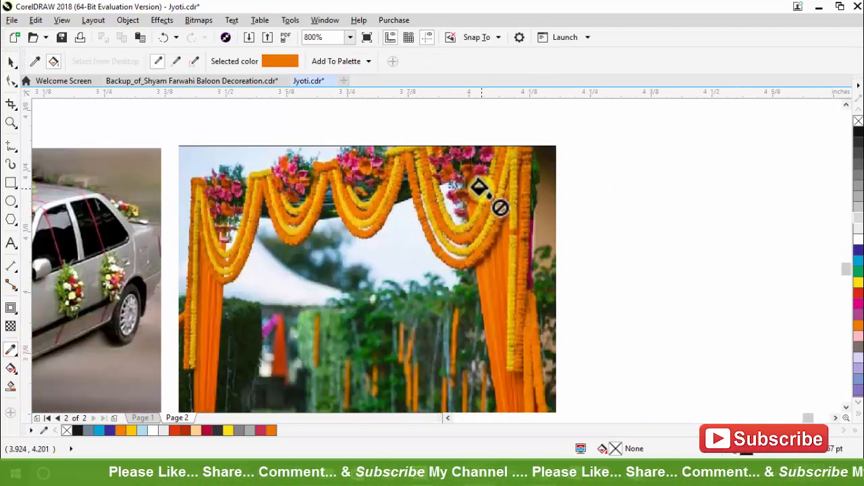
{"action": "key", "text": "space"}
{"action": "key", "text": "space"}
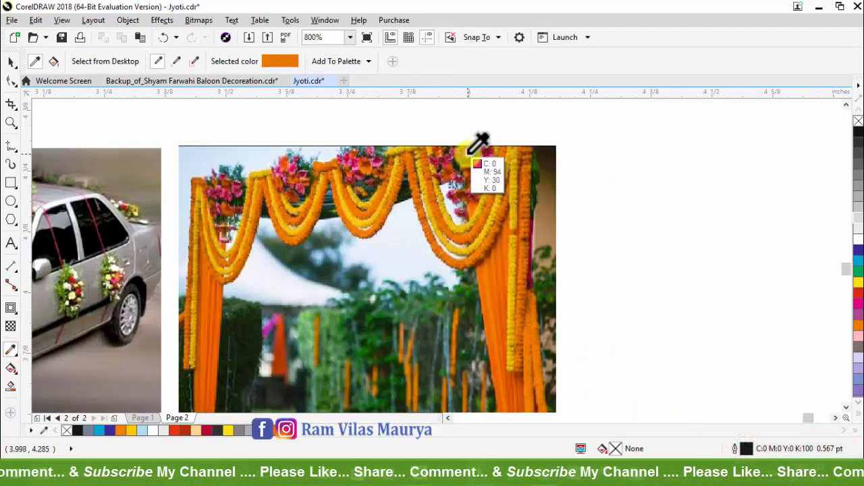
{"action": "left_click", "coordinate": [469, 152]}
{"action": "key", "text": "F3"}
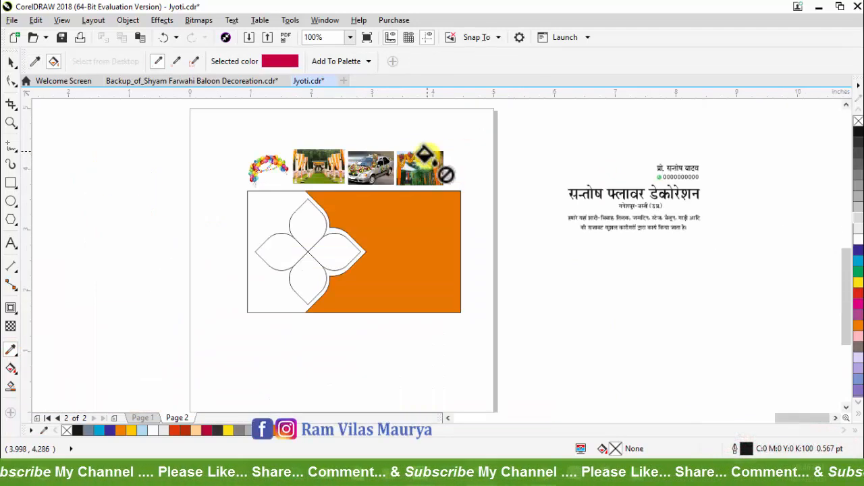
{"action": "left_click", "coordinate": [408, 233]}
{"action": "key", "text": "space"}
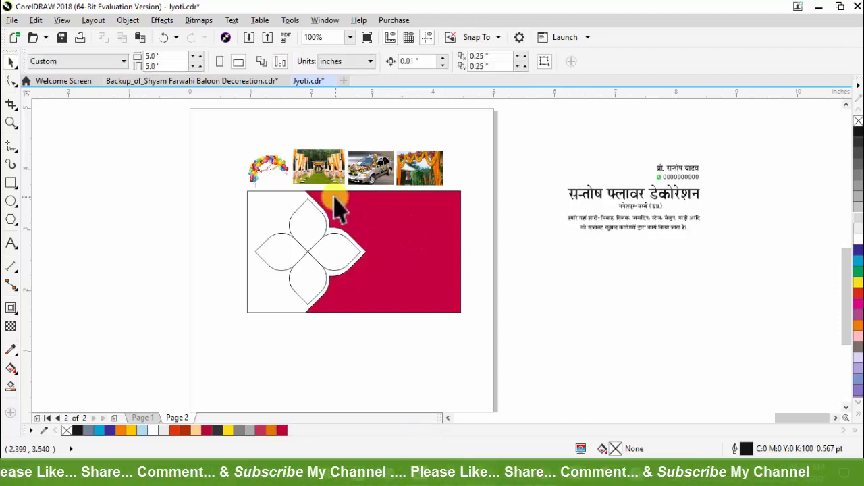
Step: Ungroup the flower into four separate petals and remove the outline of the crimson shape
{"action": "scroll", "coordinate": [334, 200], "scroll_direction": "up", "scroll_amount": 1}
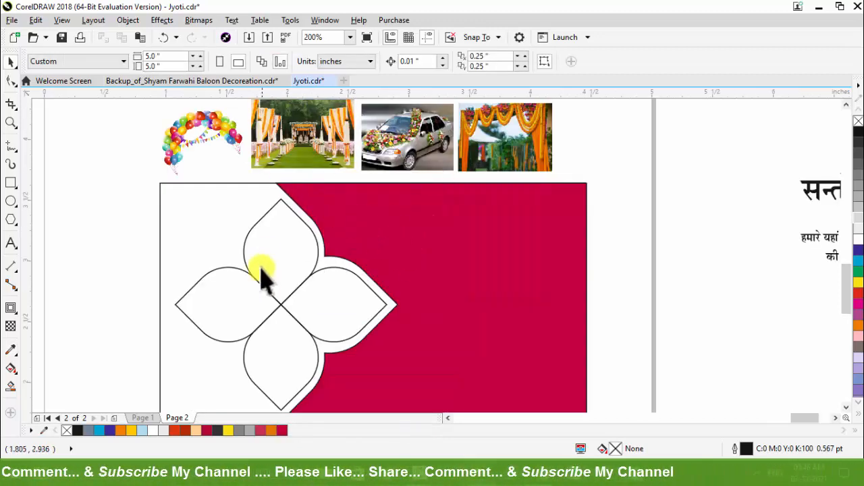
{"action": "left_click", "coordinate": [271, 230]}
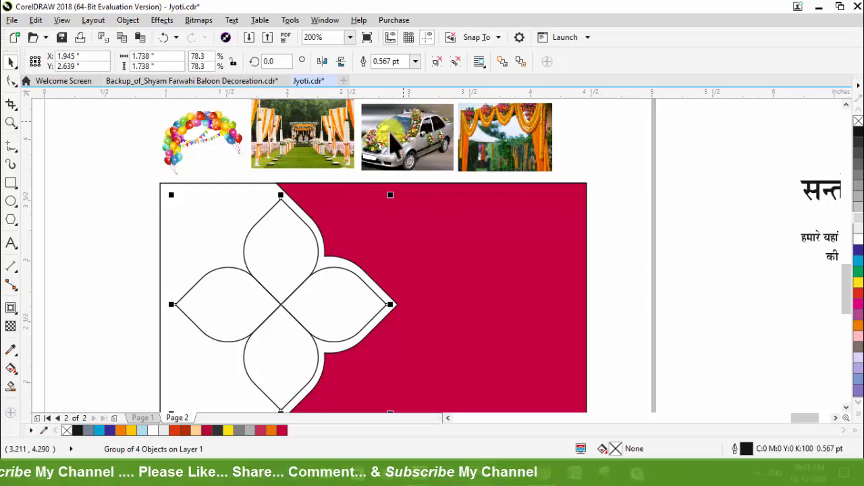
{"action": "left_click", "coordinate": [72, 247]}
{"action": "left_click", "coordinate": [250, 238]}
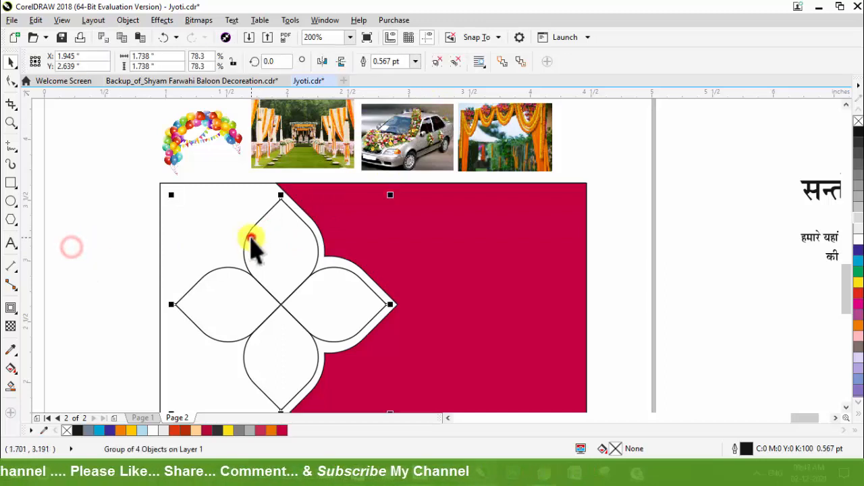
{"action": "left_click", "coordinate": [456, 61]}
{"action": "left_click", "coordinate": [34, 221]}
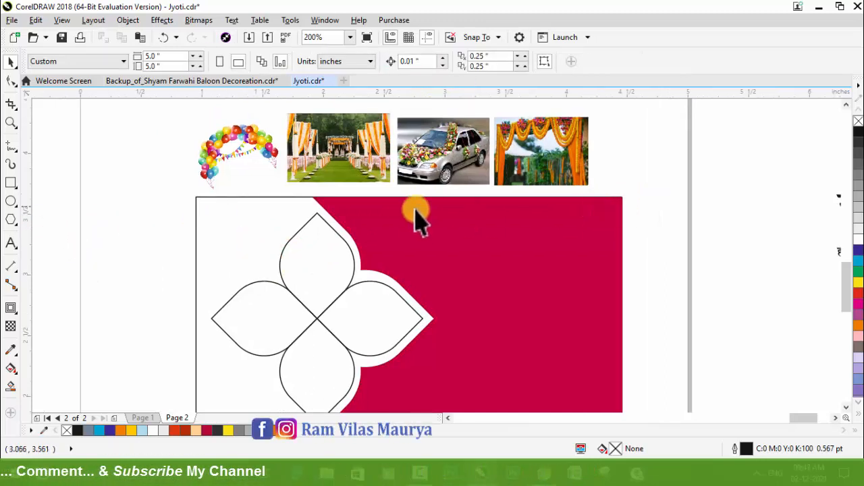
Step: PowerClip the balloon arch photo inside the flower's right petal and the wedding stage photo inside the top petal
{"action": "left_click", "coordinate": [251, 140]}
{"action": "right_click", "coordinate": [251, 140]}
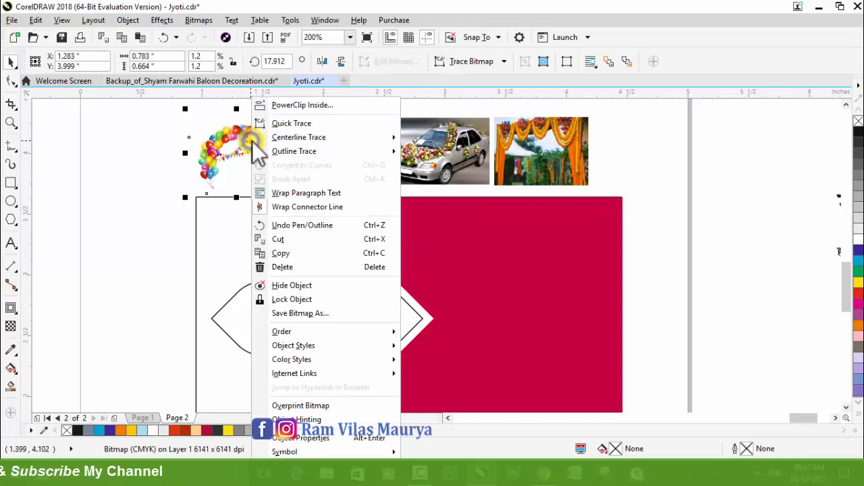
{"action": "left_click", "coordinate": [301, 103]}
{"action": "left_click", "coordinate": [368, 331]}
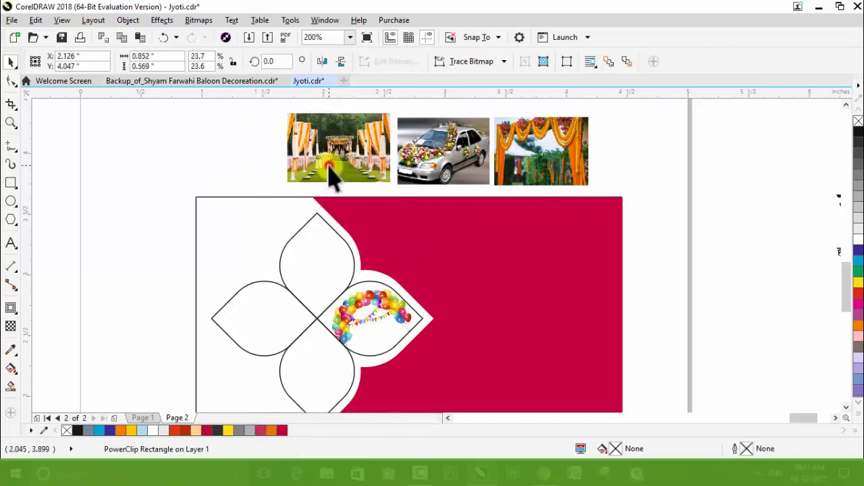
{"action": "right_click", "coordinate": [339, 158]}
{"action": "left_click", "coordinate": [380, 106]}
{"action": "left_click", "coordinate": [344, 241]}
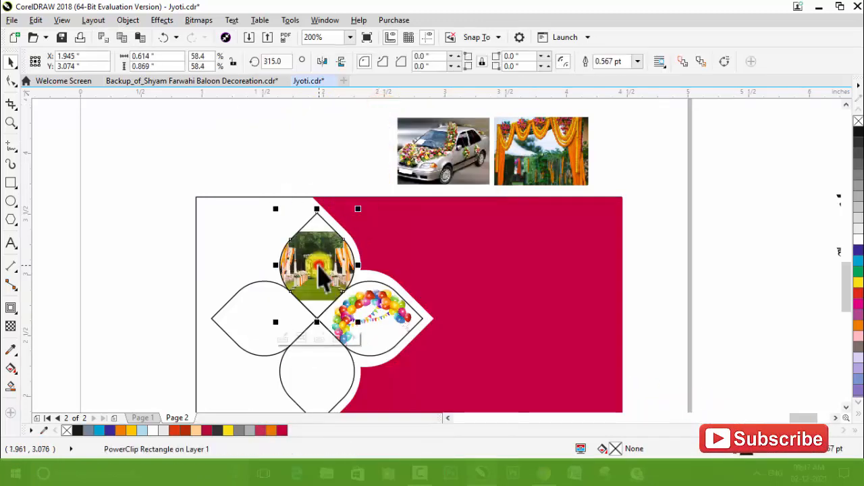
Step: PowerClip the decorated car photo inside the left petal and the marigold garland photo inside the bottom petal
{"action": "right_click", "coordinate": [421, 147]}
{"action": "left_click", "coordinate": [466, 104]}
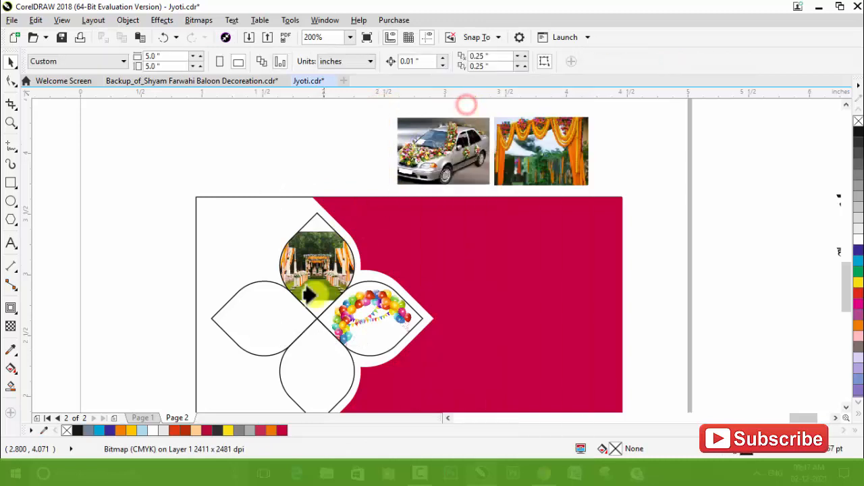
{"action": "left_click", "coordinate": [283, 303]}
{"action": "left_click", "coordinate": [528, 155]}
{"action": "right_click", "coordinate": [528, 156]}
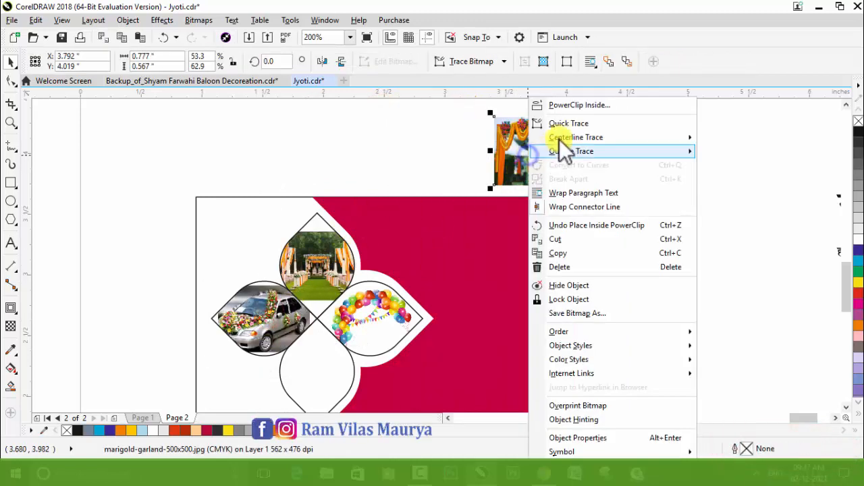
{"action": "left_click", "coordinate": [571, 109]}
{"action": "left_click", "coordinate": [315, 379]}
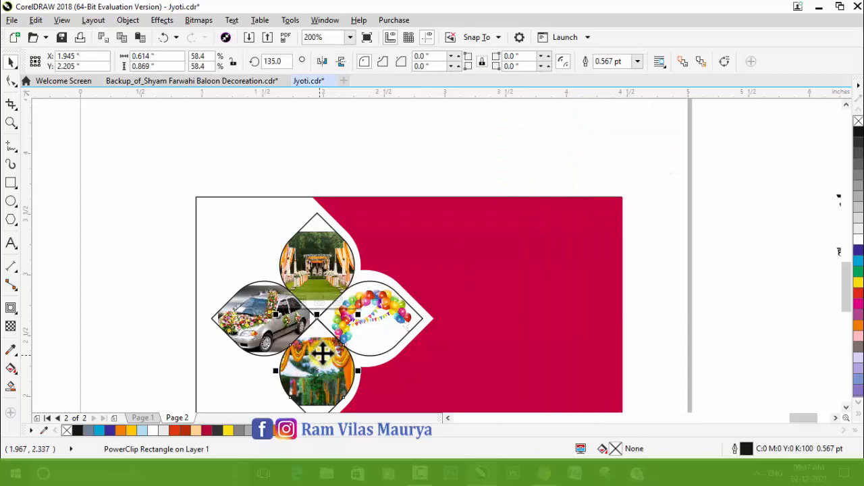
Step: Enlarge the clipped photos to fit their petals, moving the marigold garland to the right petal and the balloon arch to the bottom one
{"action": "scroll", "coordinate": [323, 241], "scroll_direction": "up", "scroll_amount": 2}
{"action": "scroll", "coordinate": [329, 238], "scroll_direction": "down", "scroll_amount": 1}
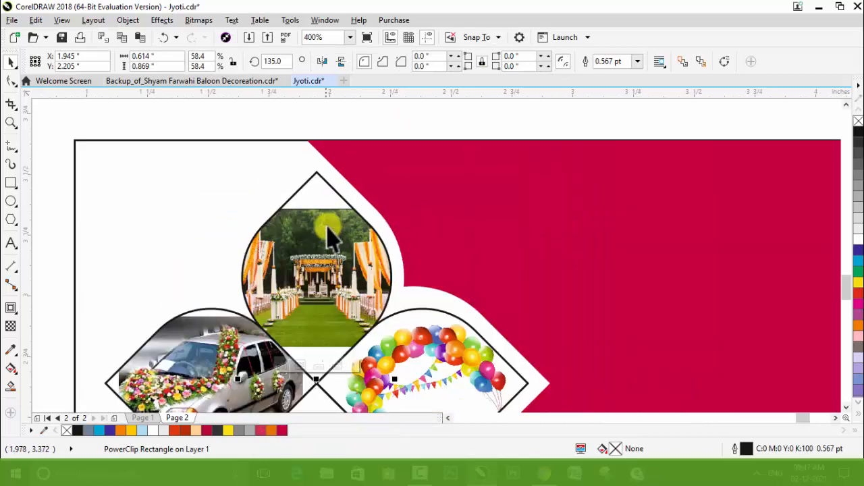
{"action": "left_click", "coordinate": [327, 231], "text": "ctrl"}
{"action": "left_click_drag", "start_coordinate": [425, 202], "coordinate": [470, 174]}
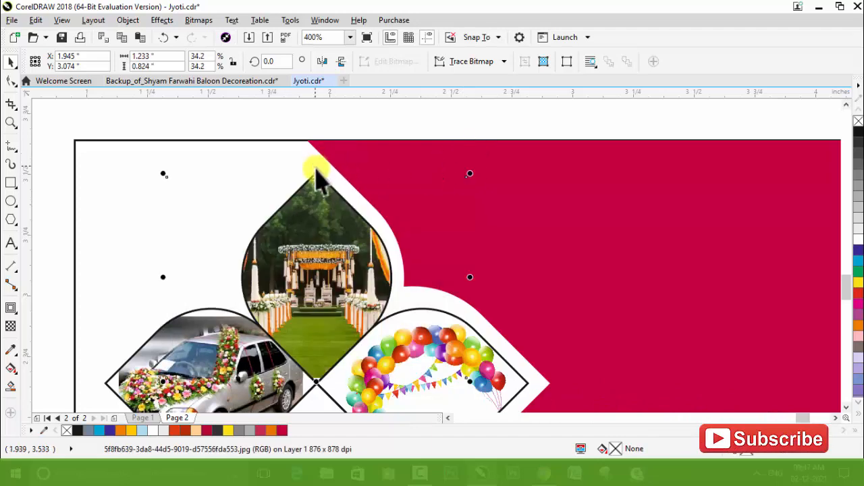
{"action": "left_click_drag", "start_coordinate": [316, 173], "coordinate": [319, 168]}
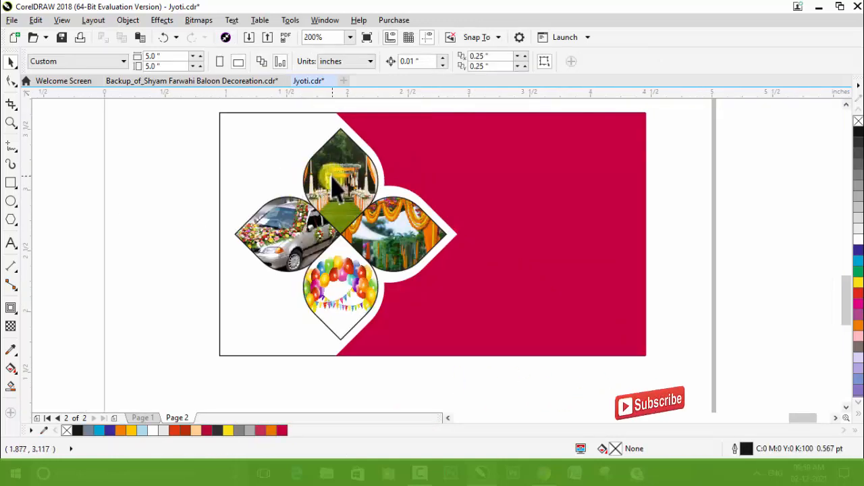
{"action": "scroll", "coordinate": [344, 183], "scroll_direction": "up", "scroll_amount": 3}
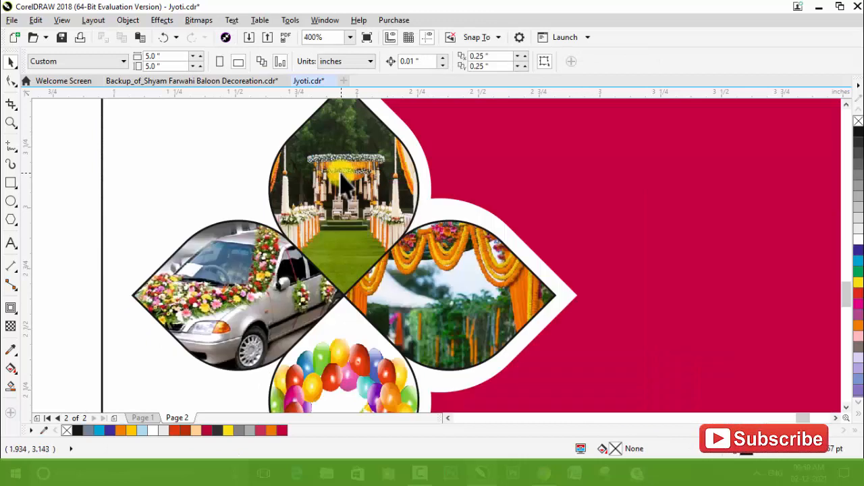
{"action": "scroll", "coordinate": [380, 197], "scroll_direction": "down", "scroll_amount": 2}
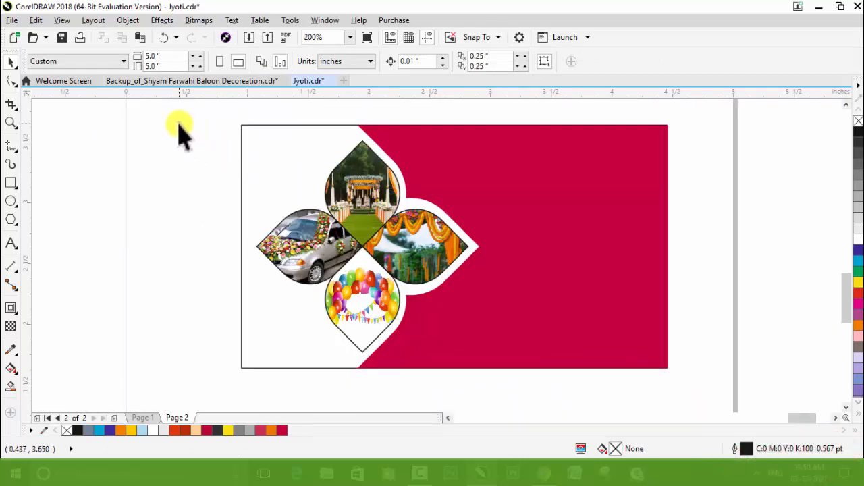
Step: Try a 2.0 pt white outline on the four petals, and change it to a crimson outline of 1.0 pt
{"action": "left_click_drag", "start_coordinate": [179, 121], "coordinate": [520, 368]}
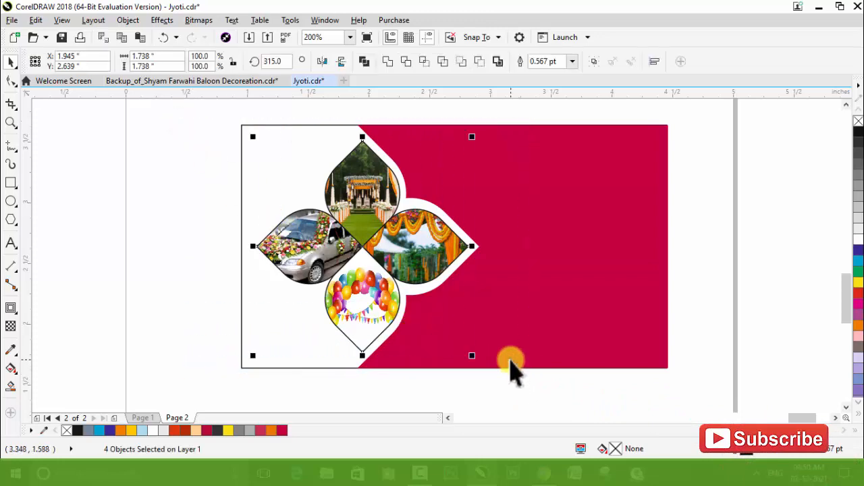
{"action": "left_click", "coordinate": [572, 61]}
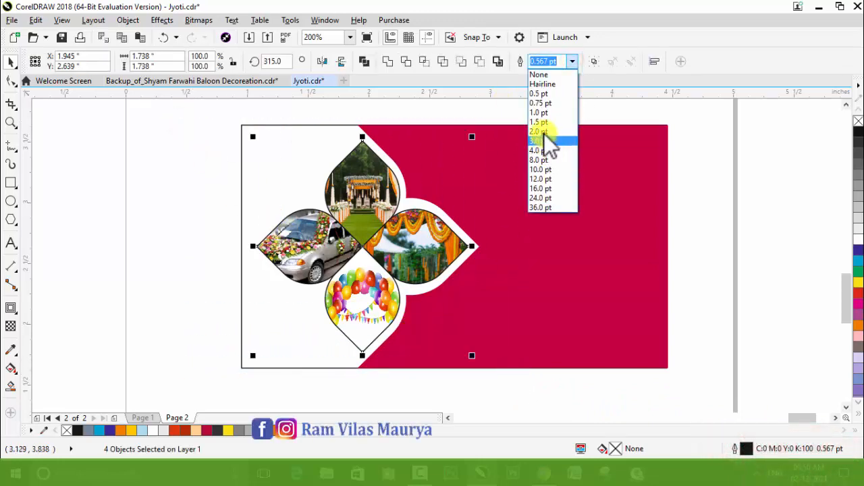
{"action": "left_click", "coordinate": [544, 131]}
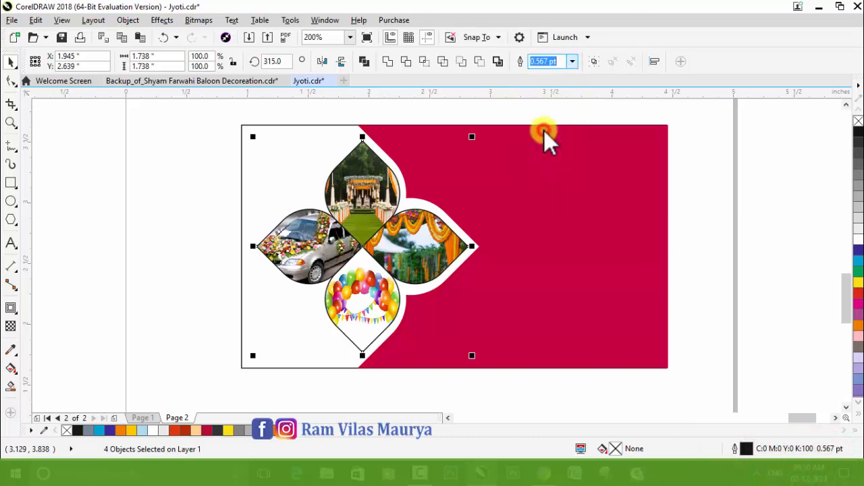
{"action": "right_click", "coordinate": [856, 236]}
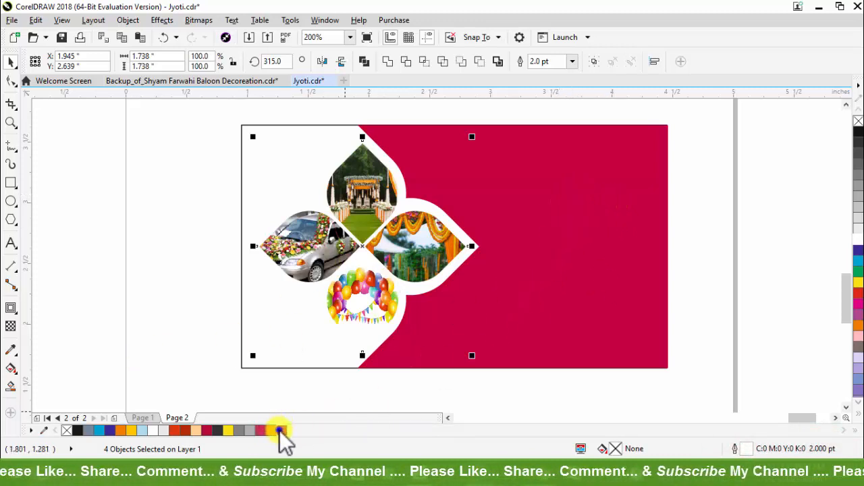
{"action": "right_click", "coordinate": [281, 430]}
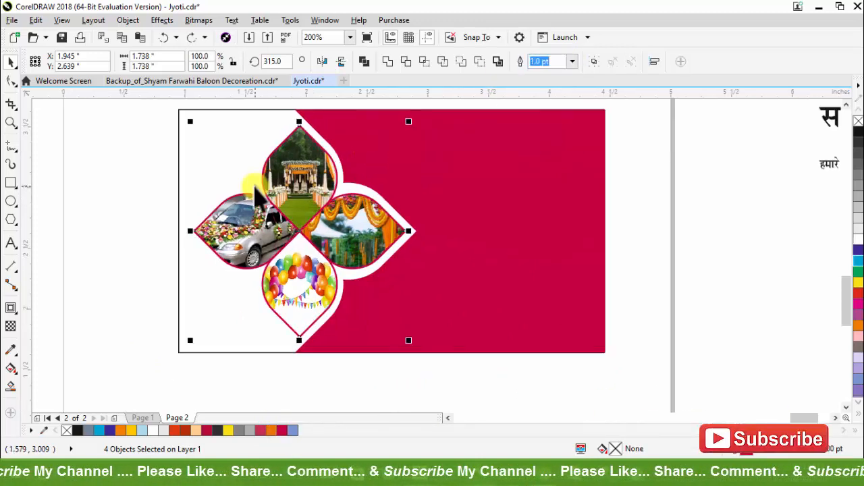
{"action": "left_click", "coordinate": [159, 138]}
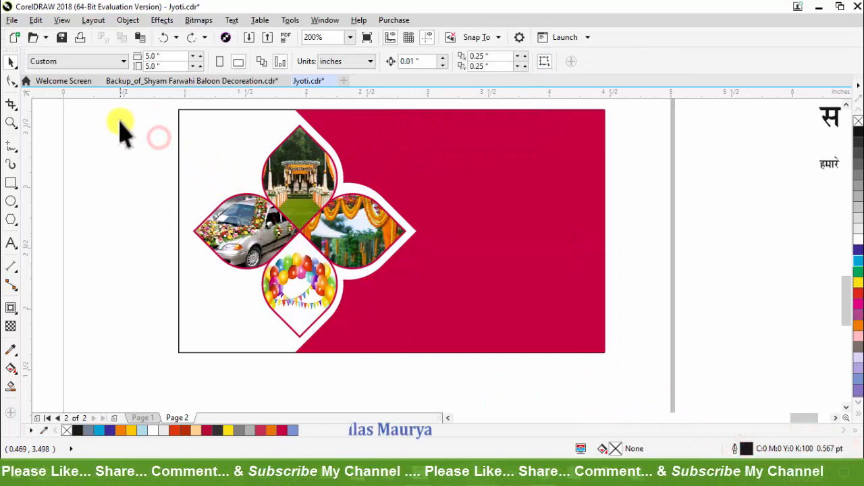
Step: Change the outline colour of the four flower petals to cyan blue
{"action": "left_click_drag", "start_coordinate": [120, 122], "coordinate": [463, 362]}
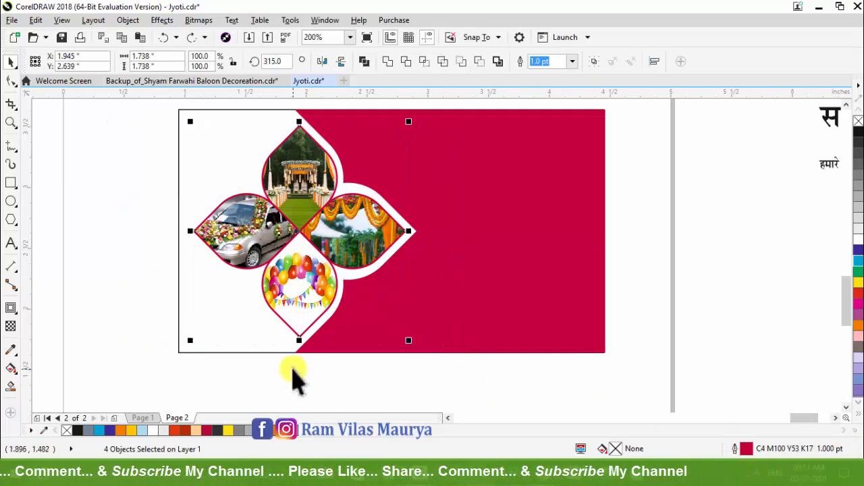
{"action": "right_click", "coordinate": [100, 431]}
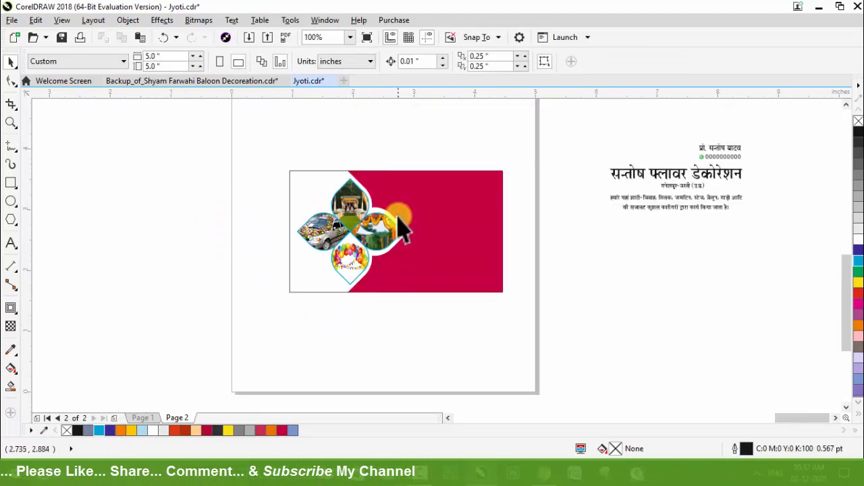
{"action": "scroll", "coordinate": [378, 233], "scroll_direction": "up", "scroll_amount": 1}
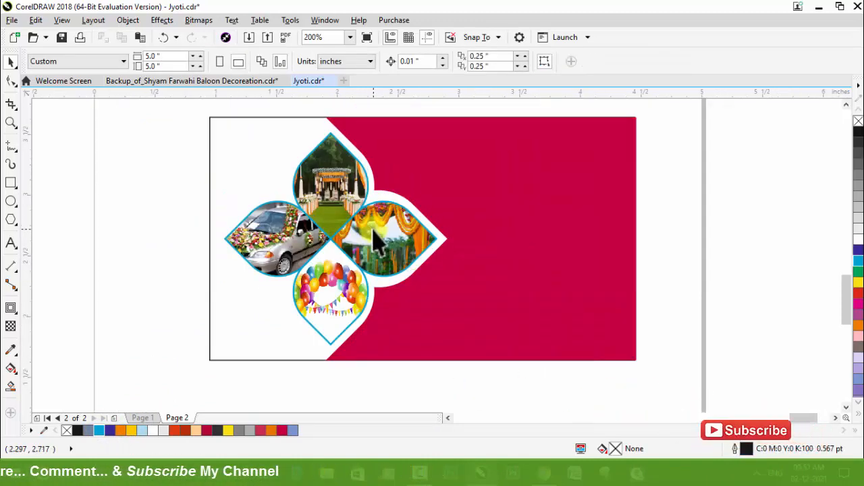
{"action": "scroll", "coordinate": [376, 237], "scroll_direction": "down", "scroll_amount": 1}
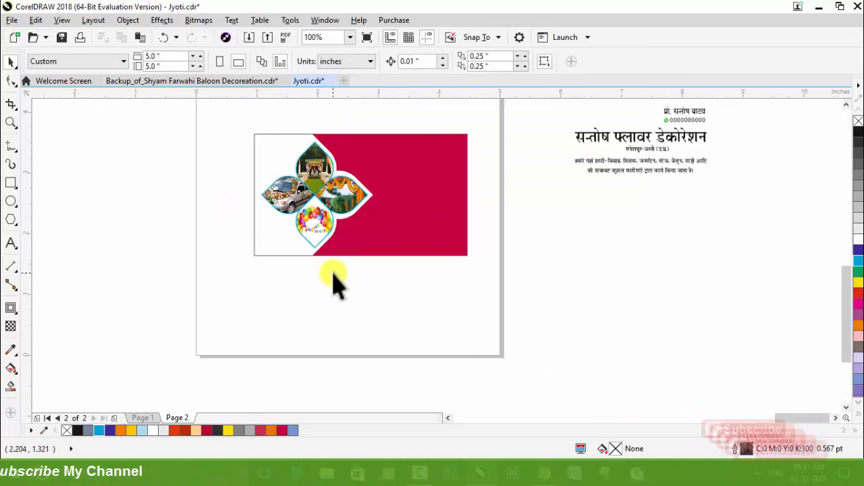
Step: Draw a circle about 0.234 inch across below the card and duplicate it into a two-by-two grid of touching circles
{"action": "left_click", "coordinate": [11, 201]}
{"action": "scroll", "coordinate": [233, 307], "scroll_direction": "up", "scroll_amount": 1}
{"action": "mouse_move", "coordinate": [310, 243]}
{"action": "left_mouse_down"}
{"action": "mouse_move", "coordinate": [324, 276]}
{"action": "mouse_move", "coordinate": [338, 270]}
{"action": "left_mouse_up"}
{"action": "scroll", "coordinate": [324, 255], "scroll_direction": "up", "scroll_amount": 2}
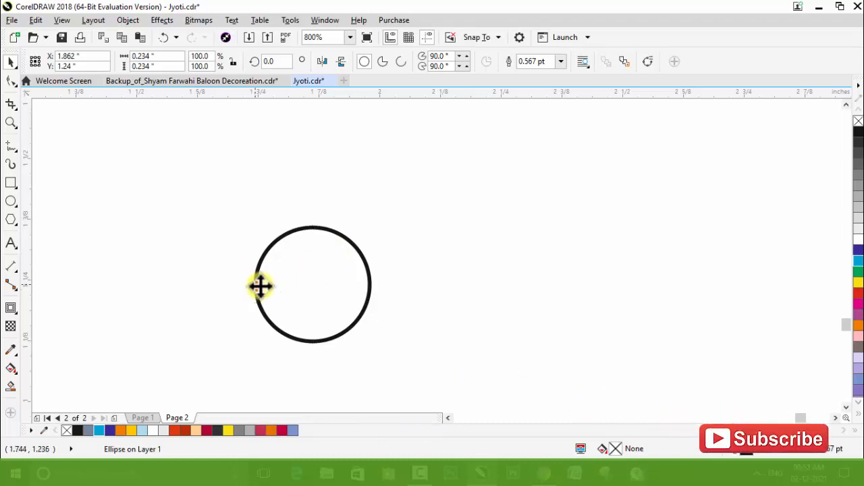
{"action": "left_click_drag", "start_coordinate": [261, 287], "coordinate": [407, 284]}
{"action": "right_click", "coordinate": [407, 284]}
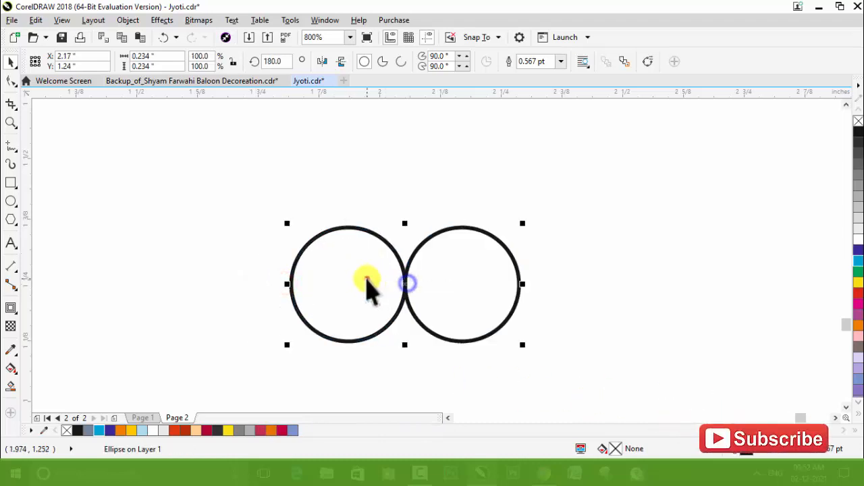
{"action": "left_click", "coordinate": [366, 279], "text": "shift"}
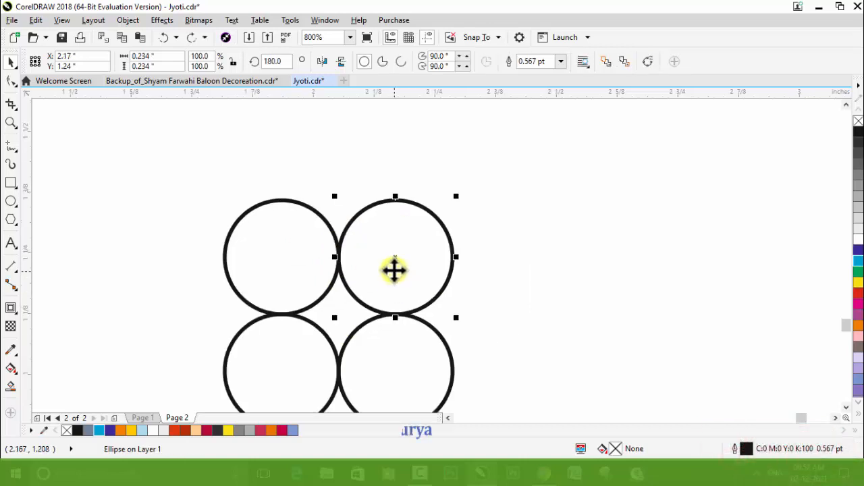
Step: Duplicate one more circle, group the four grid circles, and centre the extra circle over the group
{"action": "left_click_drag", "start_coordinate": [393, 260], "coordinate": [594, 260]}
{"action": "scroll", "coordinate": [391, 183], "scroll_direction": "down", "scroll_amount": 1}
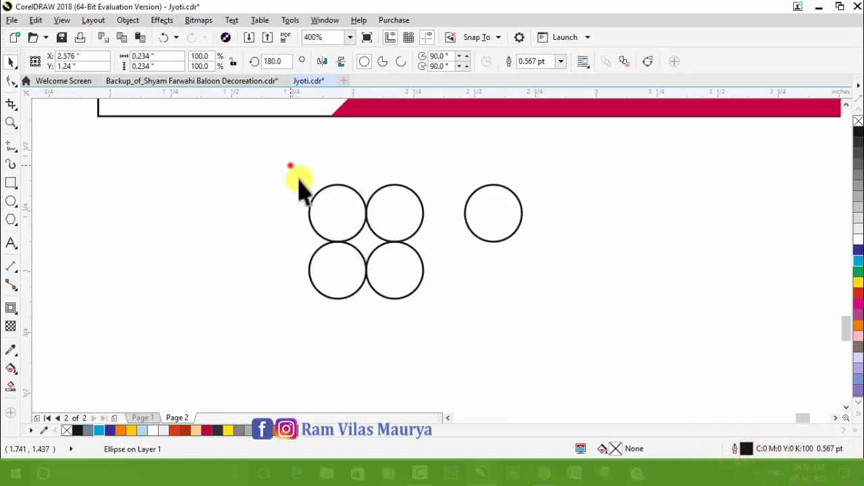
{"action": "left_click_drag", "start_coordinate": [291, 165], "coordinate": [455, 351]}
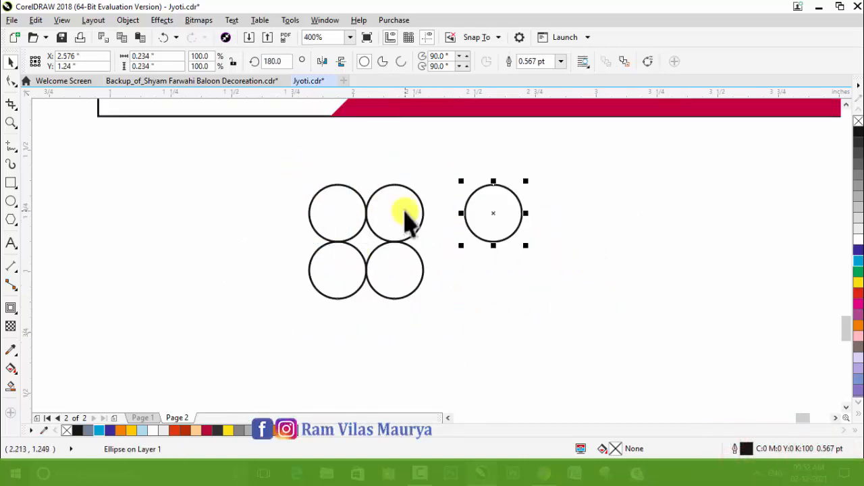
{"action": "left_click", "coordinate": [498, 274]}
{"action": "left_click", "coordinate": [502, 209]}
{"action": "left_click", "coordinate": [340, 199], "text": "shift"}
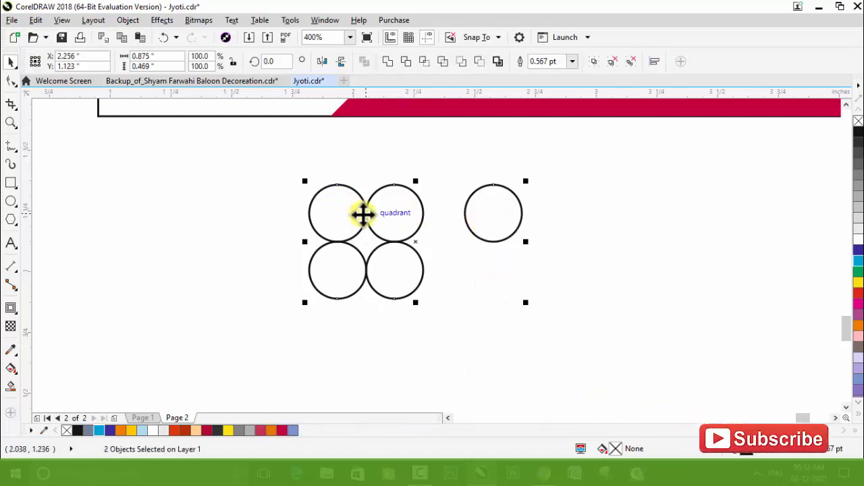
{"action": "left_click_drag", "start_coordinate": [363, 214], "coordinate": [362, 214]}
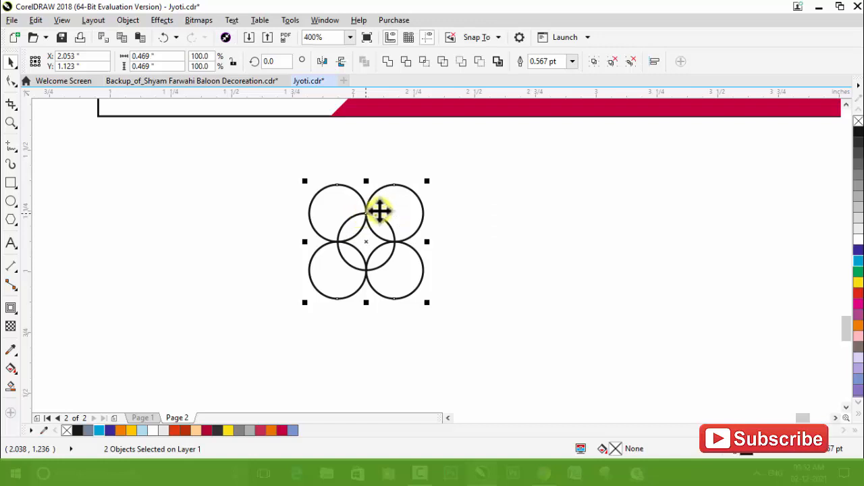
Step: Intersect the centre circle with the four-circle group, delete the source circles, and move the resulting motif below the card's white area
{"action": "left_click", "coordinate": [427, 61]}
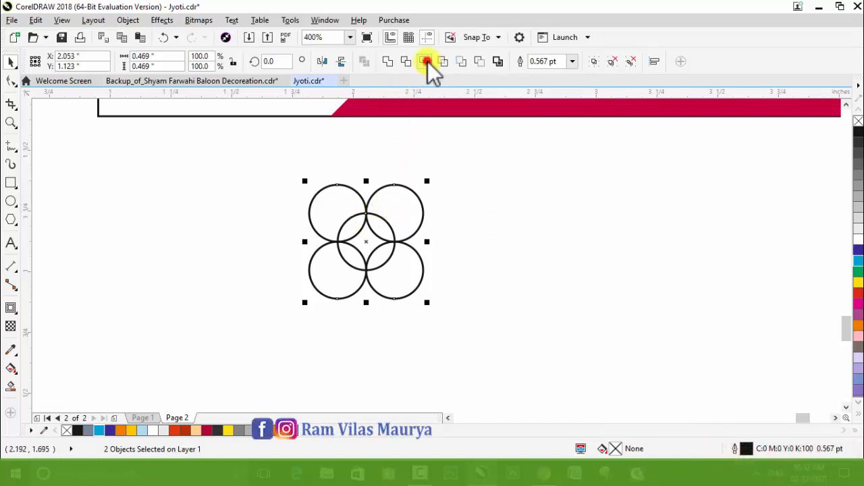
{"action": "left_click_drag", "start_coordinate": [365, 238], "coordinate": [537, 251]}
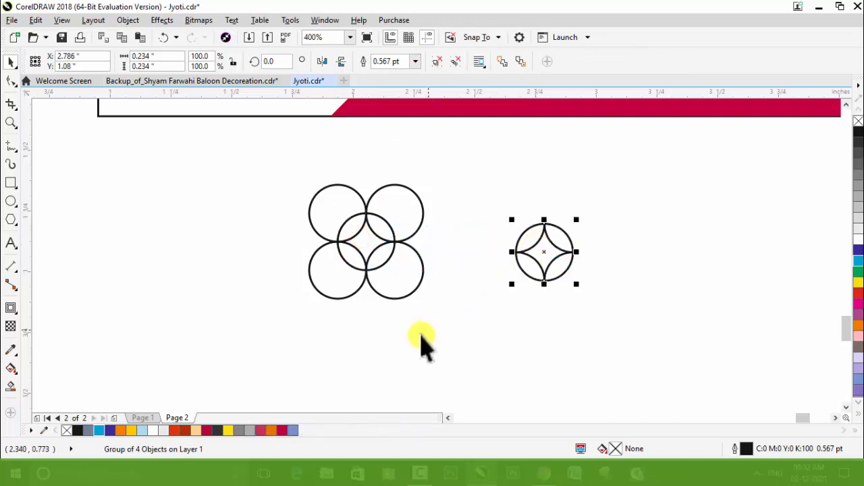
{"action": "left_click_drag", "start_coordinate": [468, 337], "coordinate": [257, 167]}
{"action": "key", "text": "Delete"}
{"action": "left_click_drag", "start_coordinate": [542, 250], "coordinate": [515, 249]}
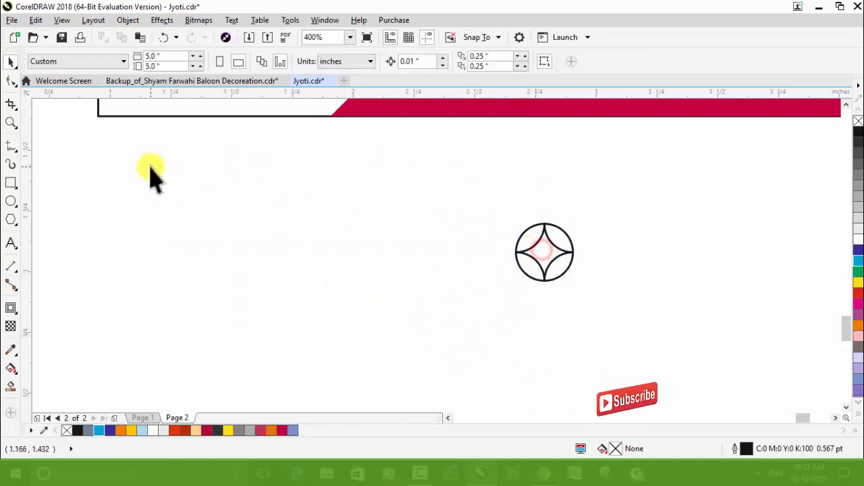
{"action": "left_click_drag", "start_coordinate": [463, 193], "coordinate": [565, 291]}
{"action": "left_click_drag", "start_coordinate": [536, 245], "coordinate": [230, 197]}
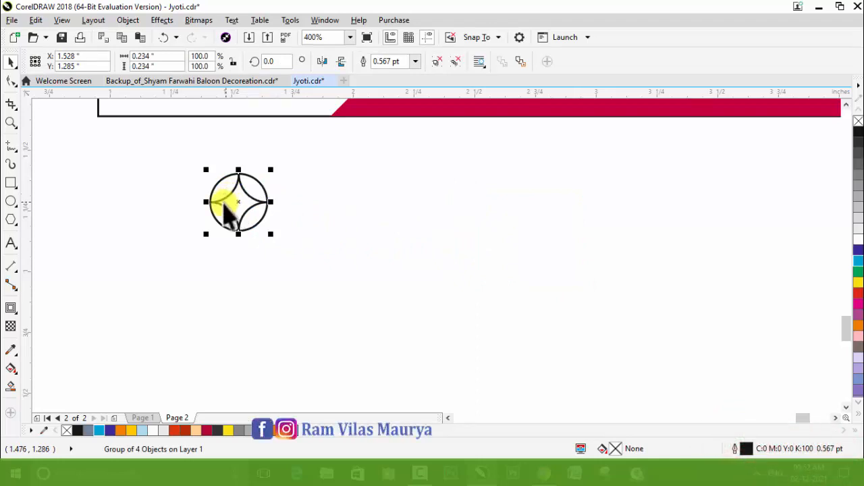
Step: Duplicate the circular motif edge to edge into a horizontal row of 16 below the card
{"action": "left_click_drag", "start_coordinate": [208, 202], "coordinate": [270, 206]}
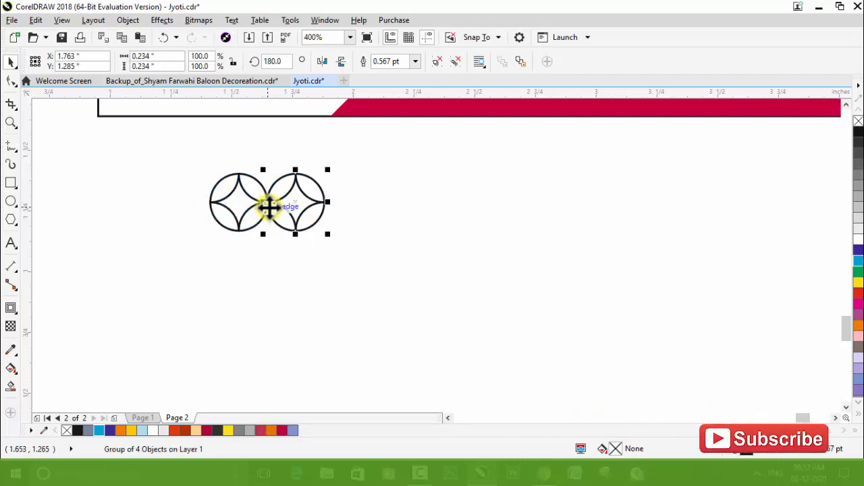
{"action": "key", "text": "ctrl+r"}
{"action": "key", "text": "ctrl+r"}
{"action": "key", "text": "ctrl+r"}
{"action": "key", "text": "ctrl+r"}
{"action": "key", "text": "ctrl+r"}
{"action": "key", "text": "ctrl+r"}
{"action": "key", "text": "ctrl+r"}
{"action": "key", "text": "ctrl+r"}
{"action": "key", "text": "ctrl+r"}
{"action": "key", "text": "ctrl+r"}
{"action": "key", "text": "ctrl+r"}
{"action": "key", "text": "ctrl+r"}
{"action": "key", "text": "ctrl+r"}
{"action": "key", "text": "ctrl+r"}
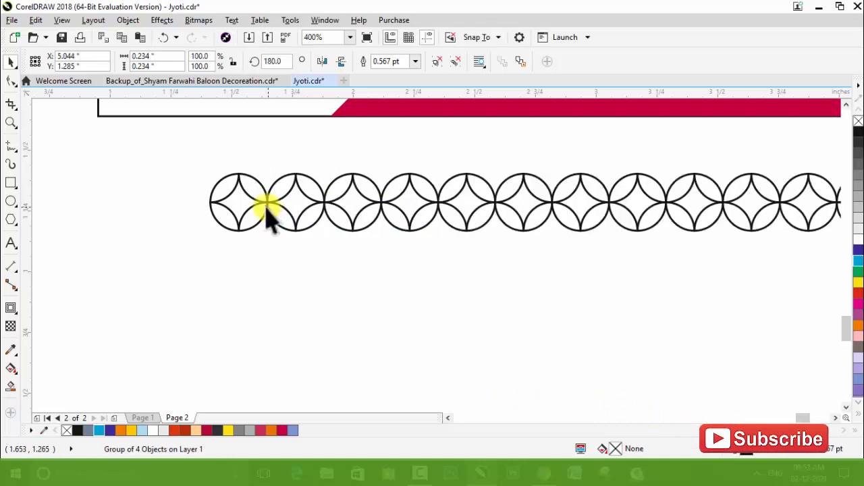
{"action": "scroll", "coordinate": [230, 216], "scroll_direction": "down", "scroll_amount": 2}
Step: Duplicate the motif row downward edge to edge to build a nine-row pattern
{"action": "left_click_drag", "start_coordinate": [196, 181], "coordinate": [682, 267]}
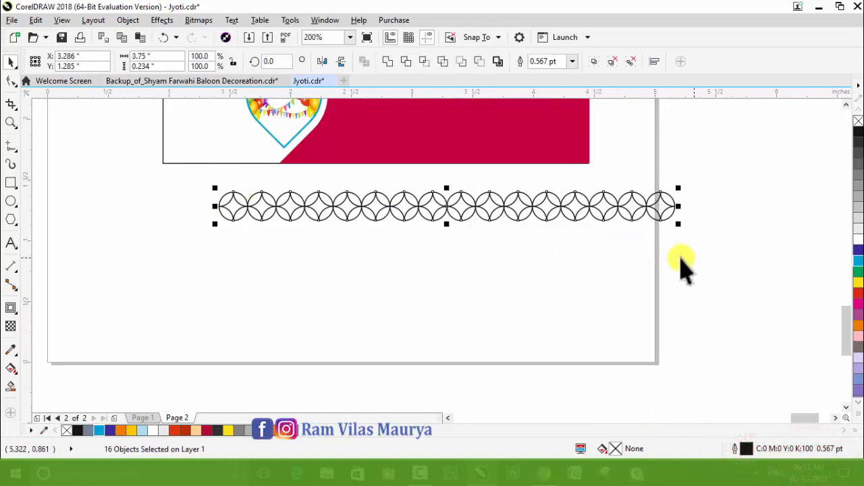
{"action": "left_click_drag", "start_coordinate": [455, 195], "coordinate": [449, 233]}
{"action": "right_click", "coordinate": [450, 234]}
{"action": "key", "text": "ctrl+r"}
{"action": "key", "text": "ctrl+r"}
{"action": "key", "text": "ctrl+r"}
{"action": "key", "text": "ctrl+r"}
{"action": "key", "text": "ctrl+r"}
{"action": "key", "text": "ctrl+r"}
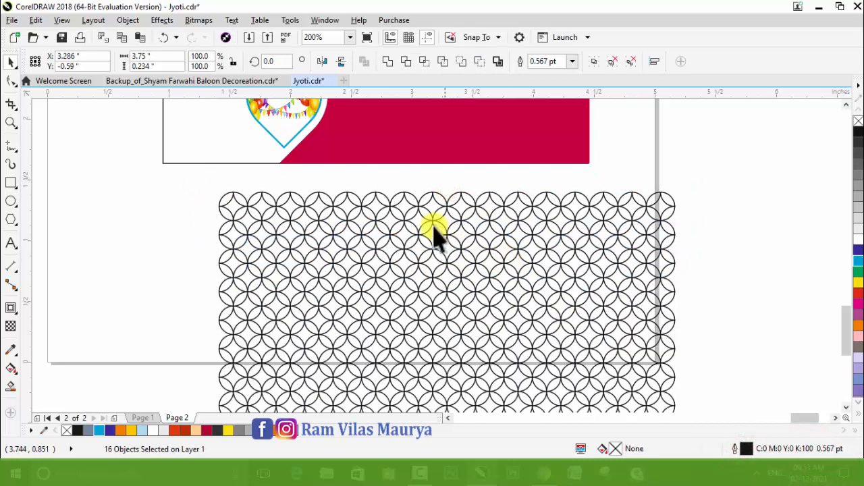
{"action": "scroll", "coordinate": [434, 233], "scroll_direction": "down", "scroll_amount": 1}
{"action": "left_click", "coordinate": [574, 376]}
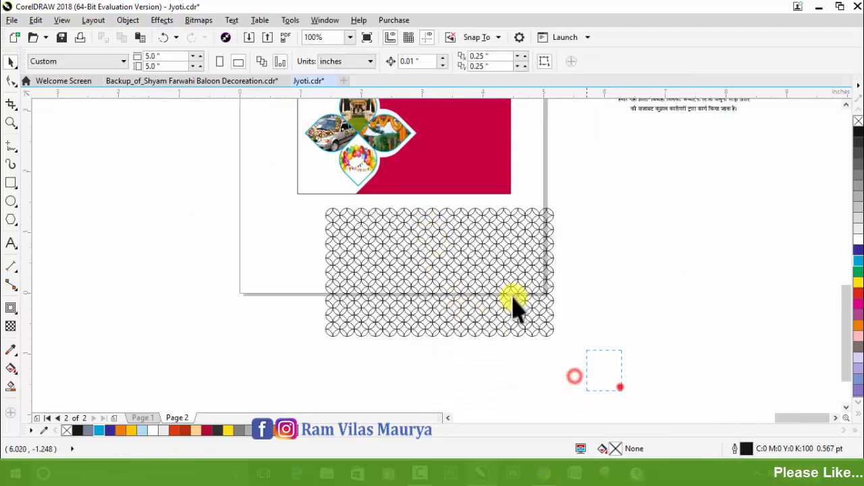
Step: Give the whole motif pattern a 10% Black outline of 1.0 pt
{"action": "left_click_drag", "start_coordinate": [513, 307], "coordinate": [322, 195]}
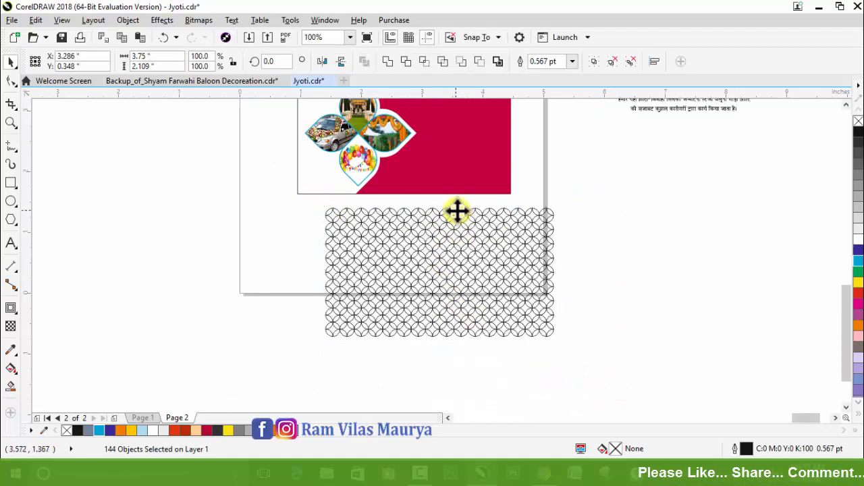
{"action": "scroll", "coordinate": [456, 211], "scroll_direction": "up", "scroll_amount": 1}
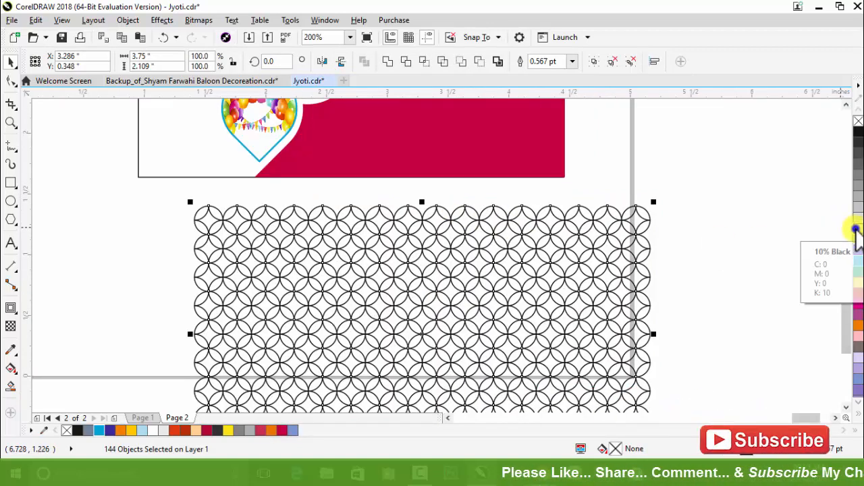
{"action": "right_click", "coordinate": [856, 229]}
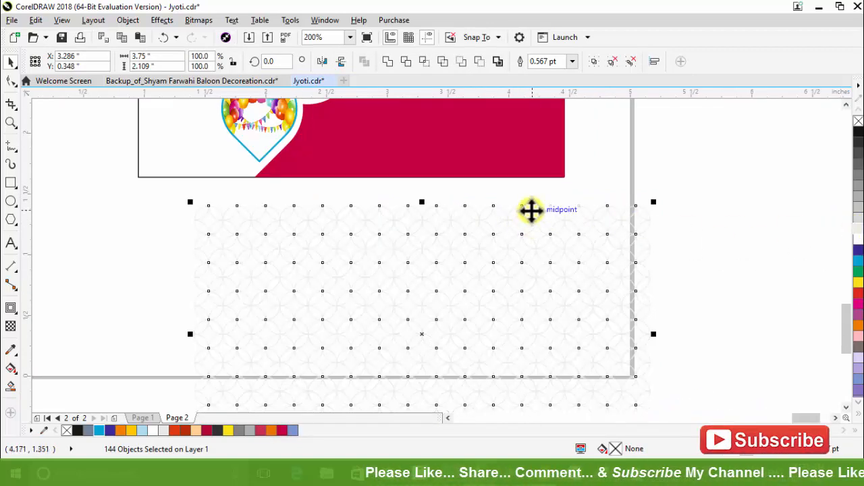
{"action": "left_click", "coordinate": [572, 61]}
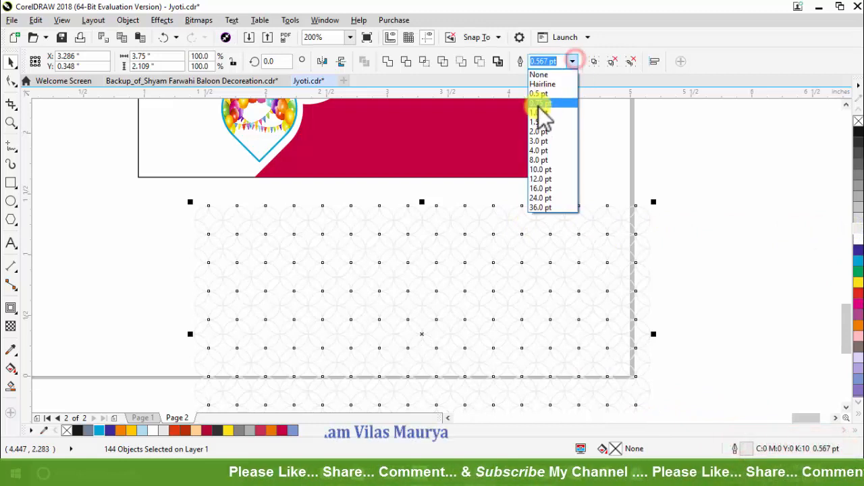
{"action": "left_click", "coordinate": [539, 111]}
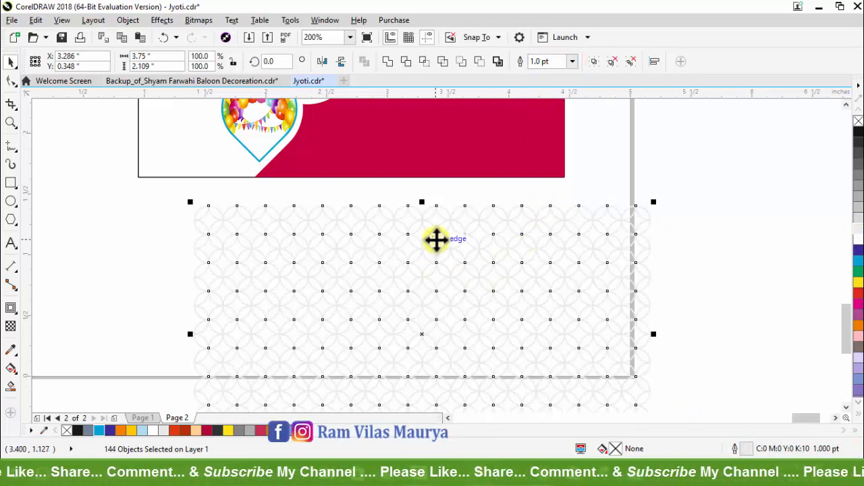
Step: Convert the pattern to a 300 dpi CMYK Color (32-bit) bitmap with a transparent background
{"action": "left_click", "coordinate": [200, 20]}
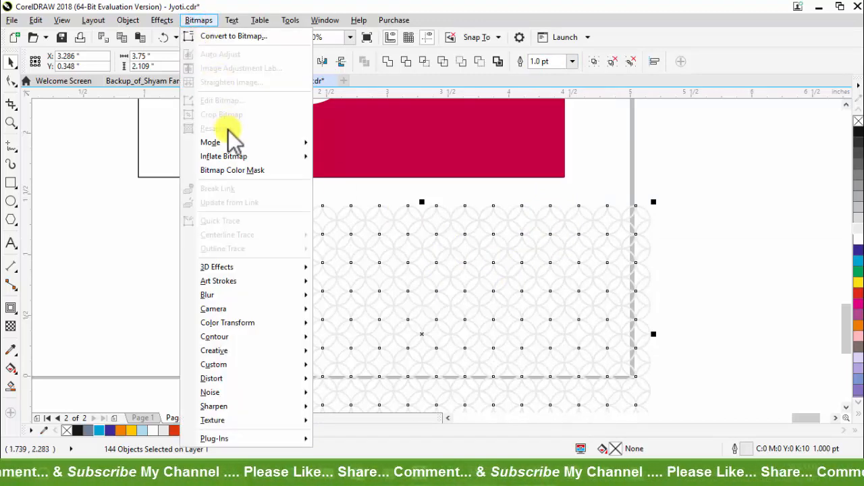
{"action": "left_click", "coordinate": [237, 38]}
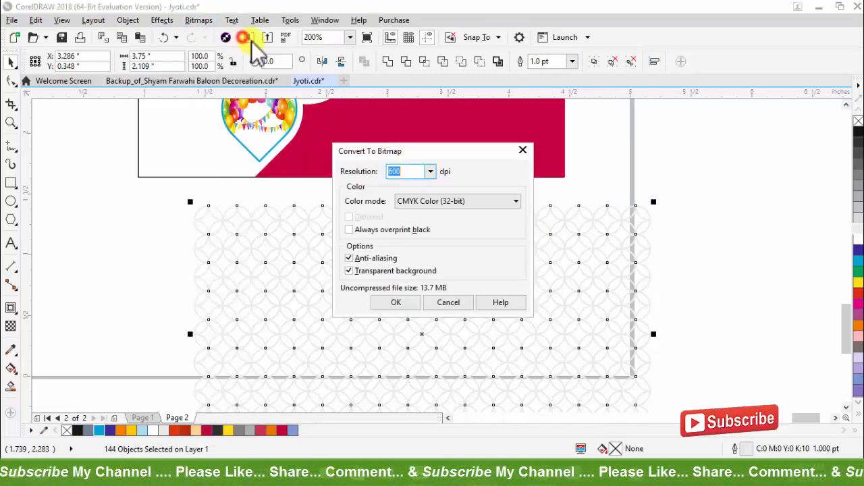
{"action": "double_click", "coordinate": [398, 171]}
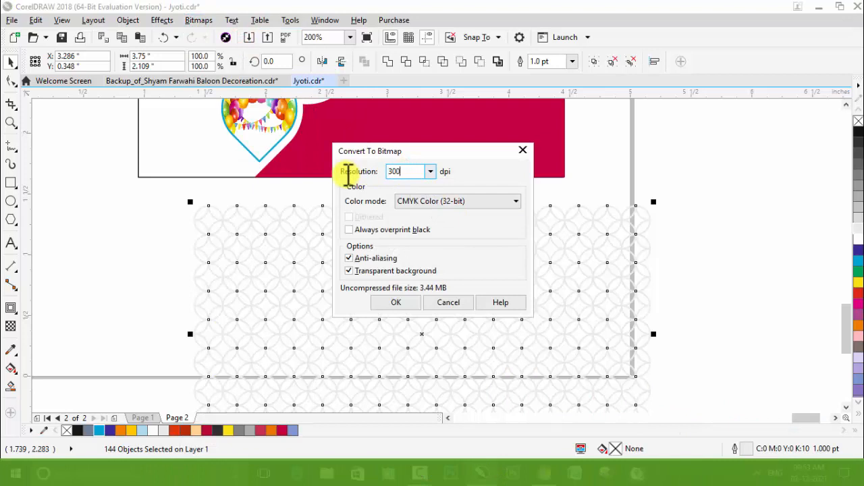
{"action": "key", "text": "Return"}
Step: Move the pattern bitmap beside the card and place a copy inside the card's white background, behind the petals
{"action": "scroll", "coordinate": [378, 263], "scroll_direction": "down", "scroll_amount": 2}
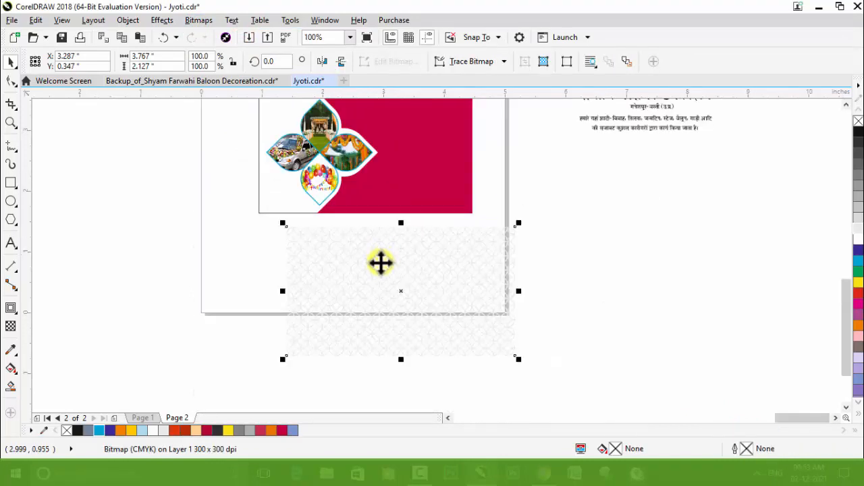
{"action": "left_click_drag", "start_coordinate": [372, 287], "coordinate": [531, 178]}
{"action": "left_click_drag", "start_coordinate": [600, 172], "coordinate": [346, 156]}
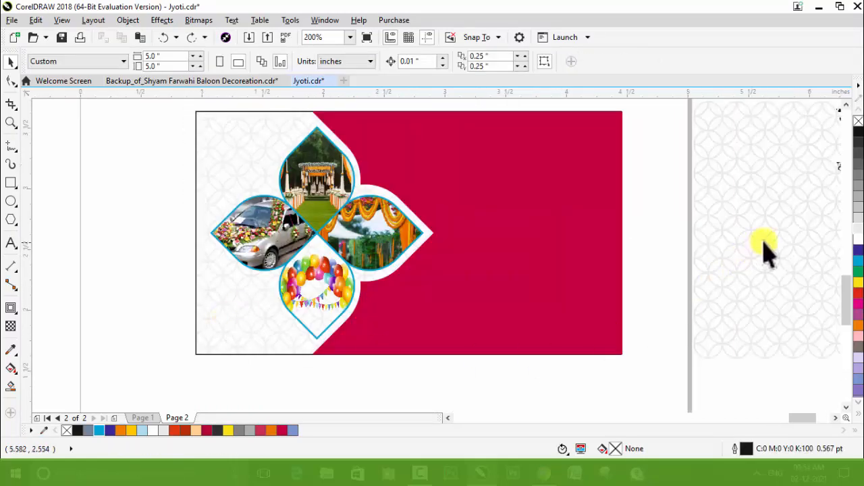
Step: Move the remaining pattern bitmap over the card's crimson area and set its transparency merge mode to Multiply
{"action": "left_click_drag", "start_coordinate": [792, 228], "coordinate": [525, 232]}
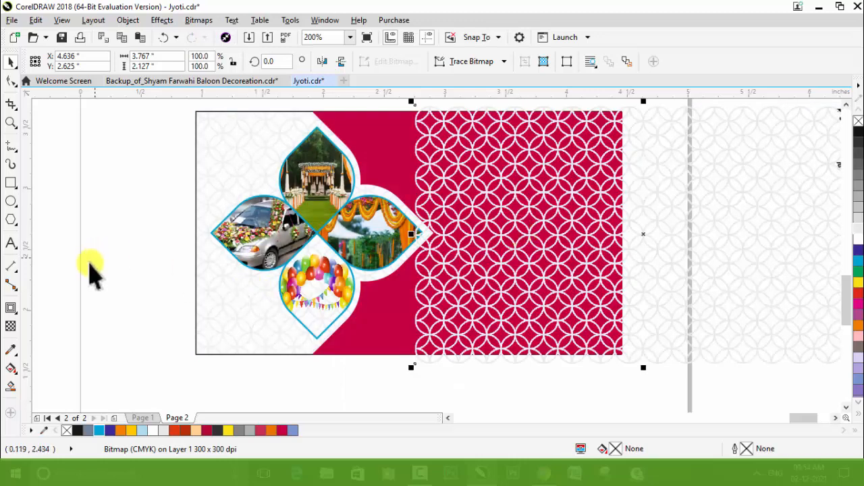
{"action": "left_click", "coordinate": [11, 326]}
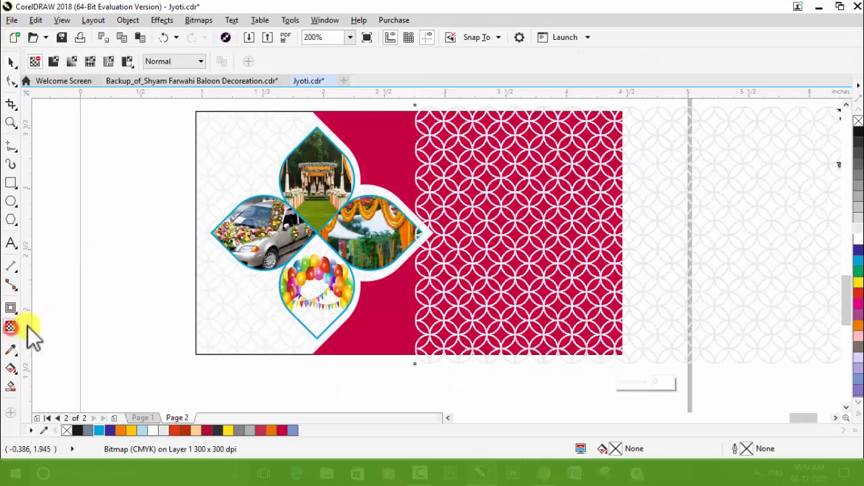
{"action": "left_click", "coordinate": [160, 63]}
{"action": "left_click", "coordinate": [172, 125]}
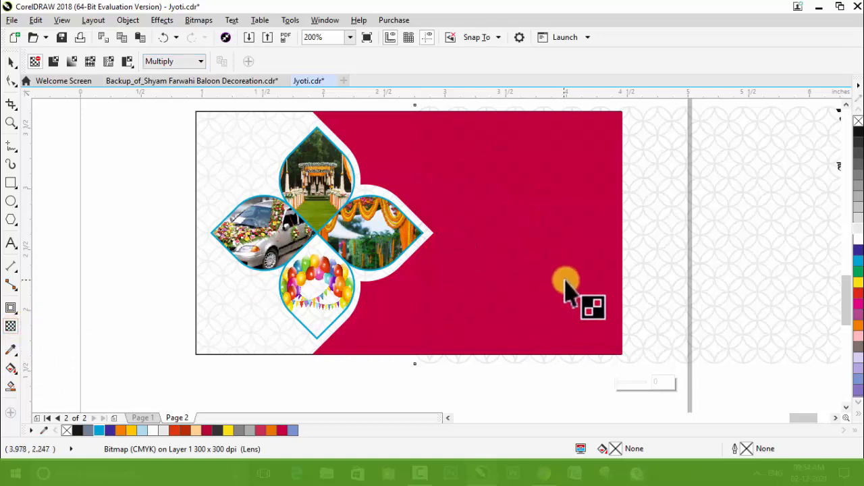
{"action": "left_click_drag", "start_coordinate": [570, 279], "coordinate": [420, 284]}
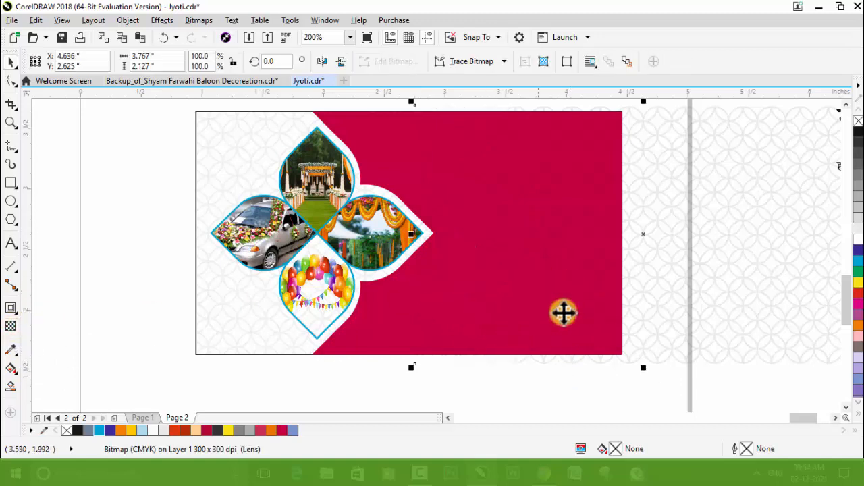
{"action": "key", "text": "space"}
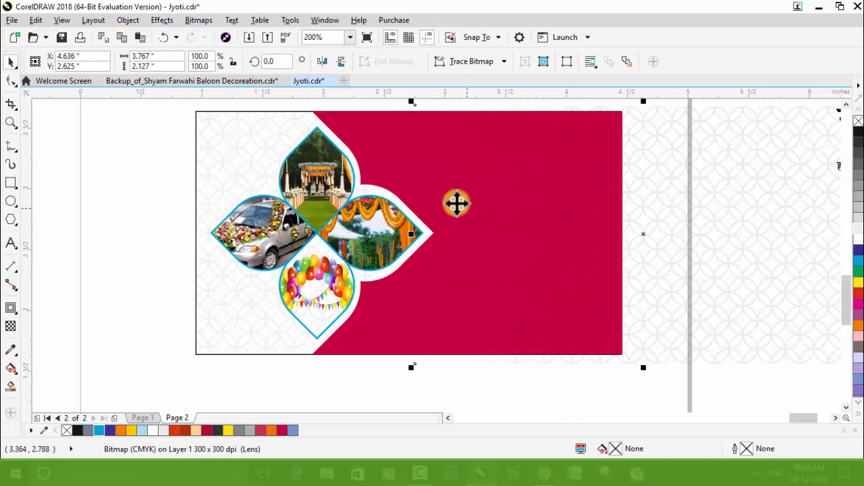
Step: PowerClip the Multiply-mode pattern bitmap inside the card's crimson shape
{"action": "left_click_drag", "start_coordinate": [673, 188], "coordinate": [669, 185]}
{"action": "right_click", "coordinate": [659, 173]}
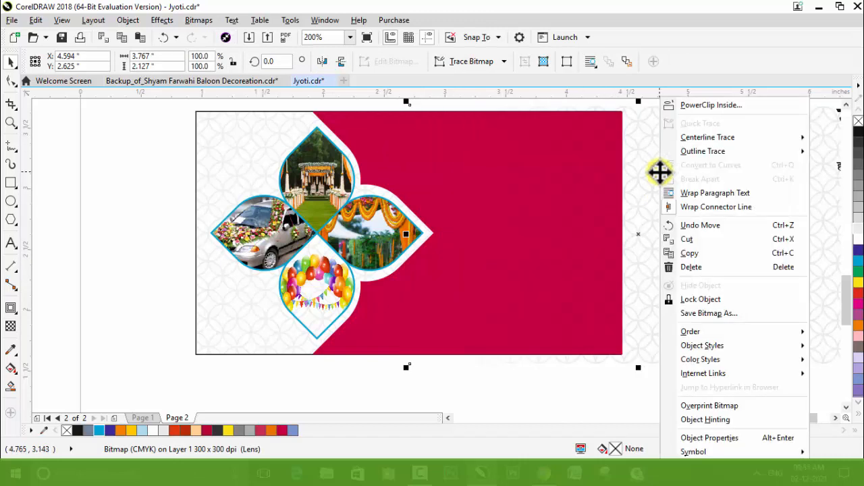
{"action": "left_click", "coordinate": [704, 108]}
{"action": "left_click", "coordinate": [386, 127]}
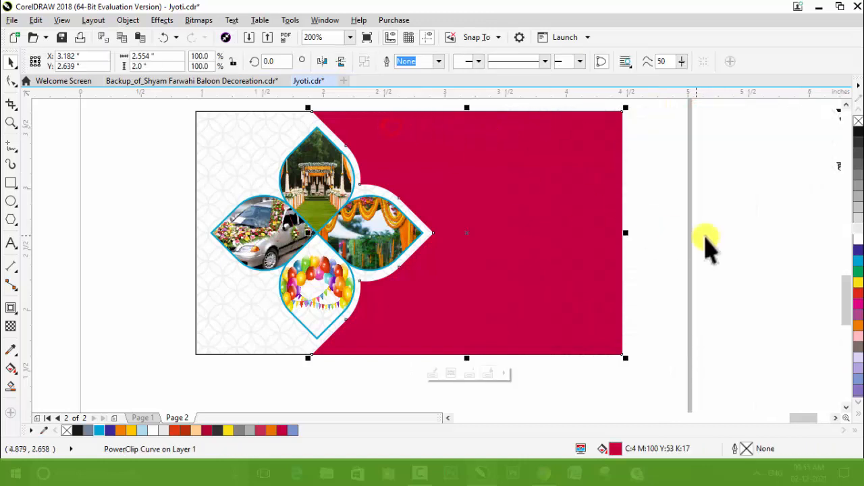
{"action": "left_click", "coordinate": [706, 238]}
{"action": "left_click", "coordinate": [10, 124]}
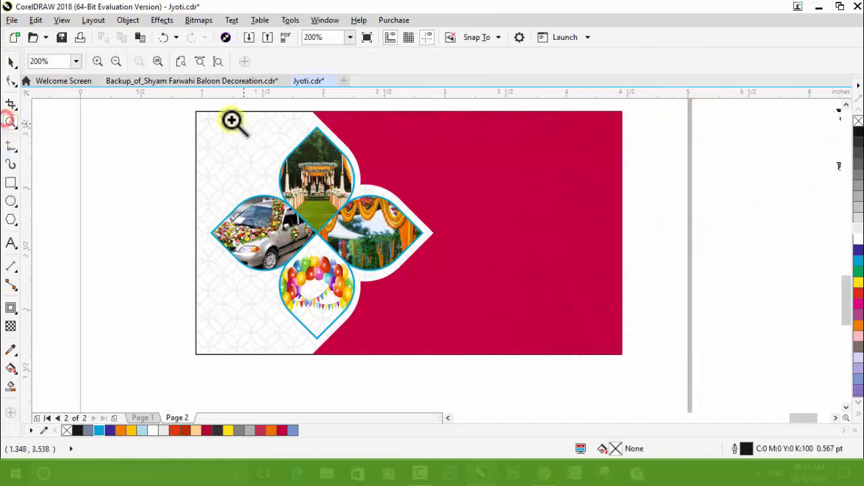
{"action": "left_click_drag", "start_coordinate": [164, 104], "coordinate": [653, 378]}
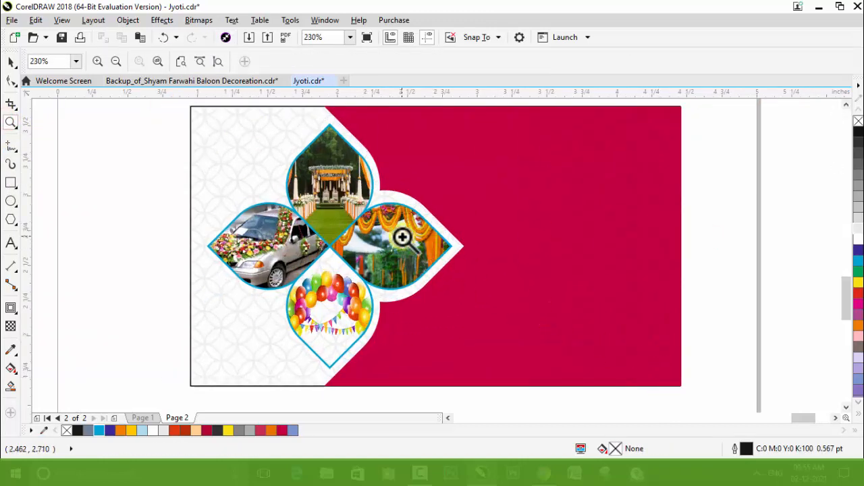
Step: Place the white card texts over the crimson area and move the services description down near its lower edge
{"action": "right_click", "coordinate": [403, 238]}
{"action": "right_click", "coordinate": [397, 235]}
{"action": "key", "text": "space"}
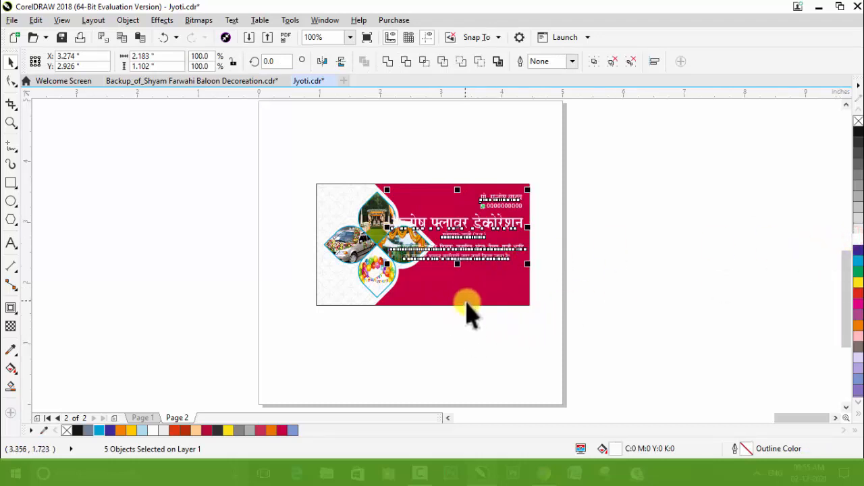
{"action": "scroll", "coordinate": [466, 309], "scroll_direction": "up", "scroll_amount": 2}
{"action": "left_click", "coordinate": [604, 353]}
{"action": "left_click_drag", "start_coordinate": [475, 199], "coordinate": [494, 250]}
{"action": "key", "text": "z"}
{"action": "left_click_drag", "start_coordinate": [252, 203], "coordinate": [687, 372]}
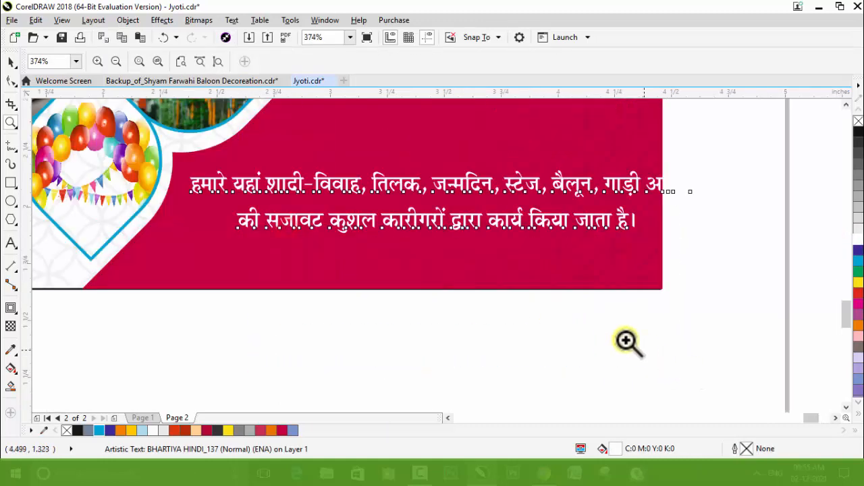
{"action": "key", "text": "space"}
{"action": "left_click", "coordinate": [525, 349]}
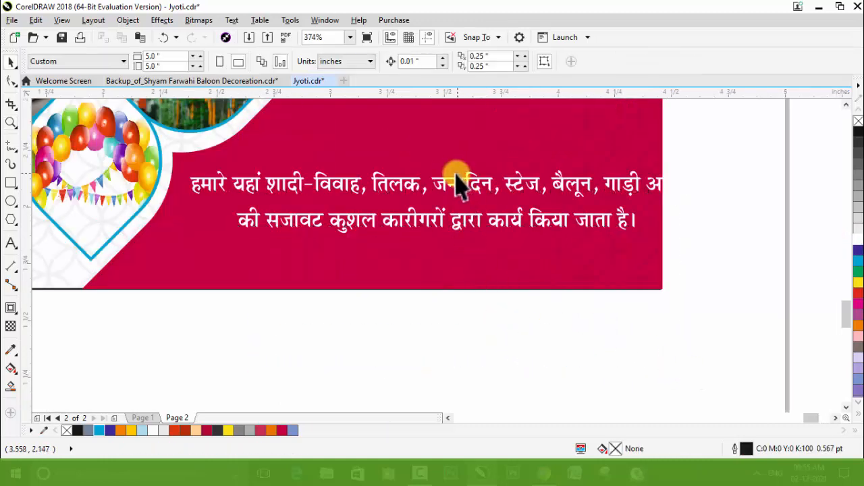
Step: Break the services description into three shorter lines and right-align the text
{"action": "left_click", "coordinate": [457, 184]}
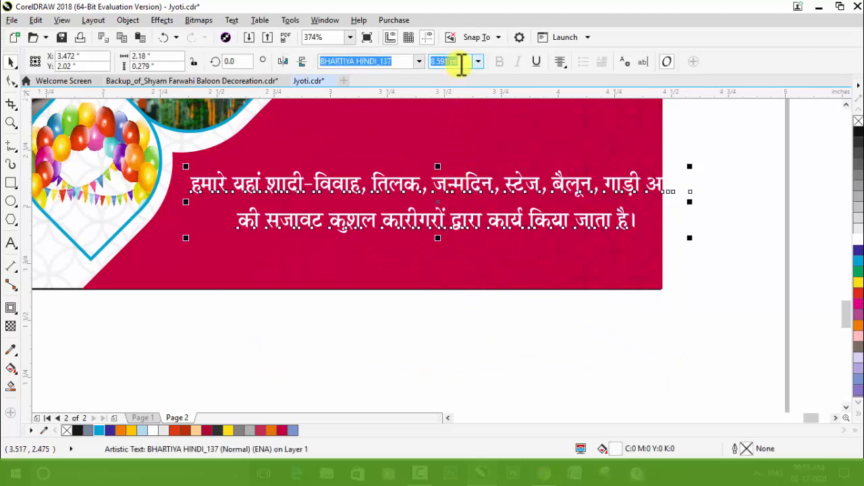
{"action": "left_click", "coordinate": [461, 62]}
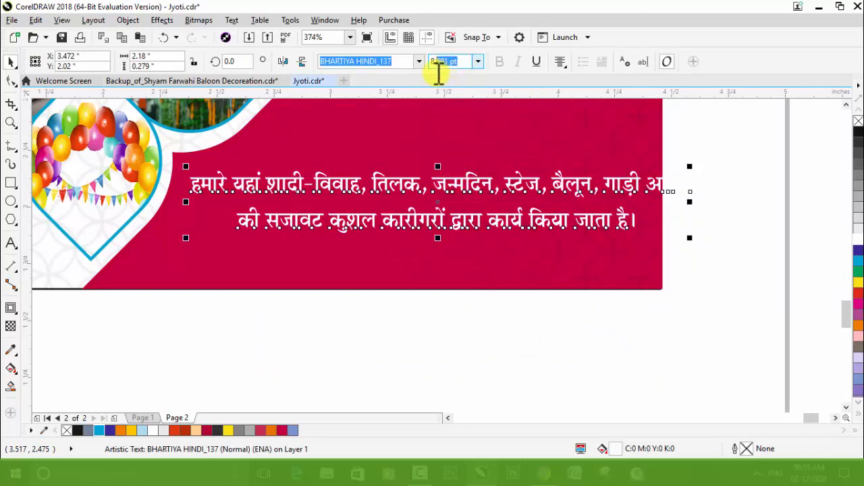
{"action": "left_click_drag", "start_coordinate": [439, 71], "coordinate": [432, 77]}
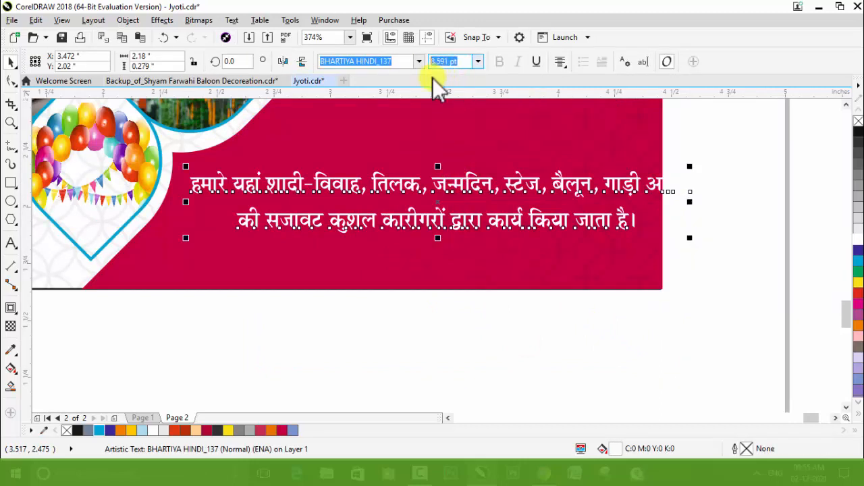
{"action": "left_click", "coordinate": [8, 240]}
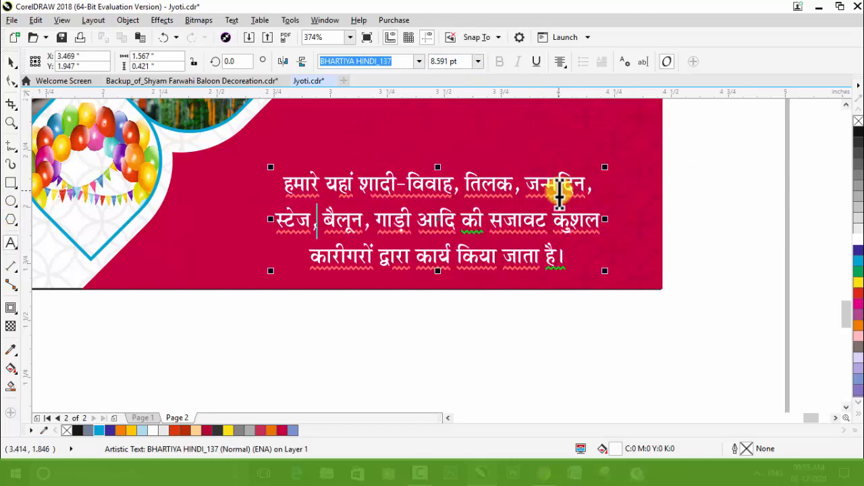
{"action": "key", "text": "ctrl+r"}
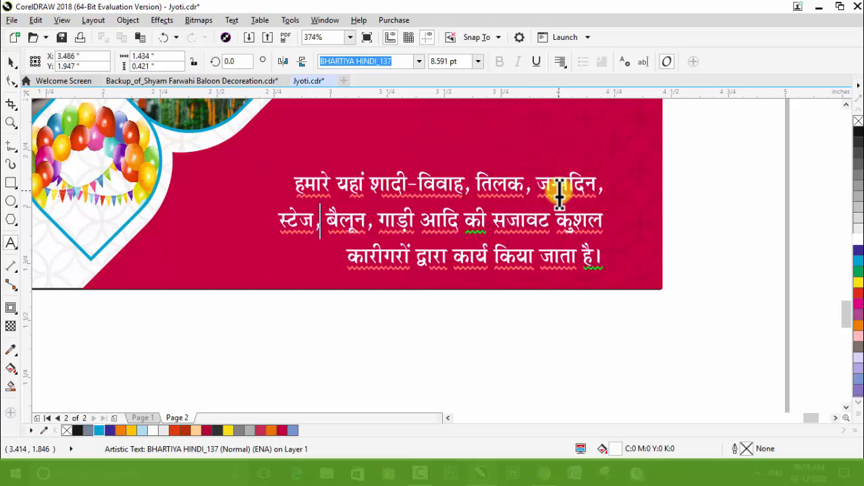
Step: Delete the comma after "जन्मदिन" at the end of the services description's first line
{"action": "scroll", "coordinate": [553, 243], "scroll_direction": "down", "scroll_amount": 2}
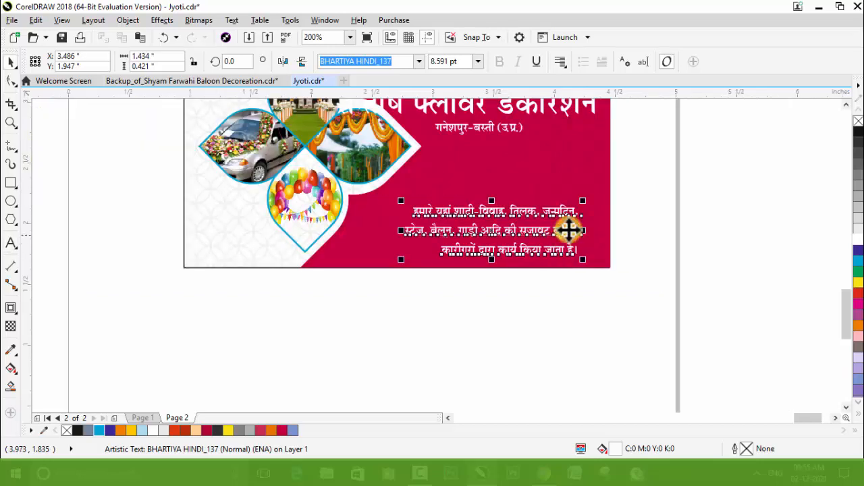
{"action": "scroll", "coordinate": [571, 204], "scroll_direction": "up", "scroll_amount": 2}
{"action": "left_click", "coordinate": [600, 249]}
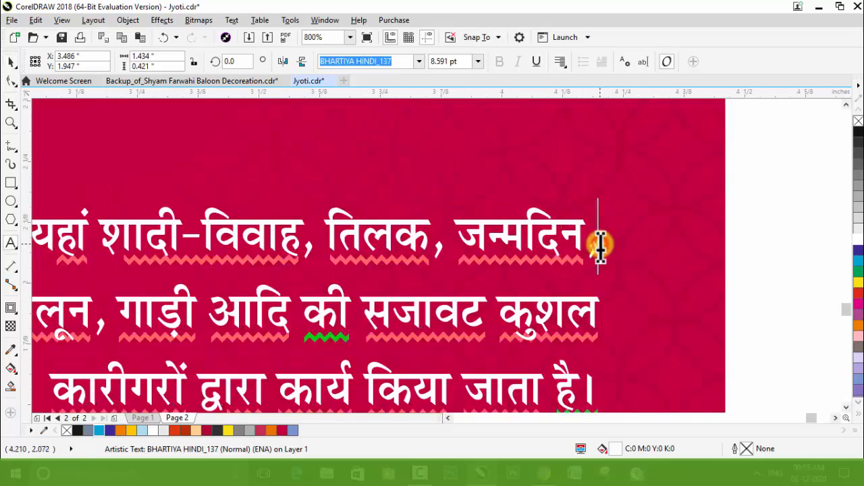
{"action": "scroll", "coordinate": [614, 196], "scroll_direction": "down", "scroll_amount": 2}
{"action": "key", "text": "ctrl+space"}
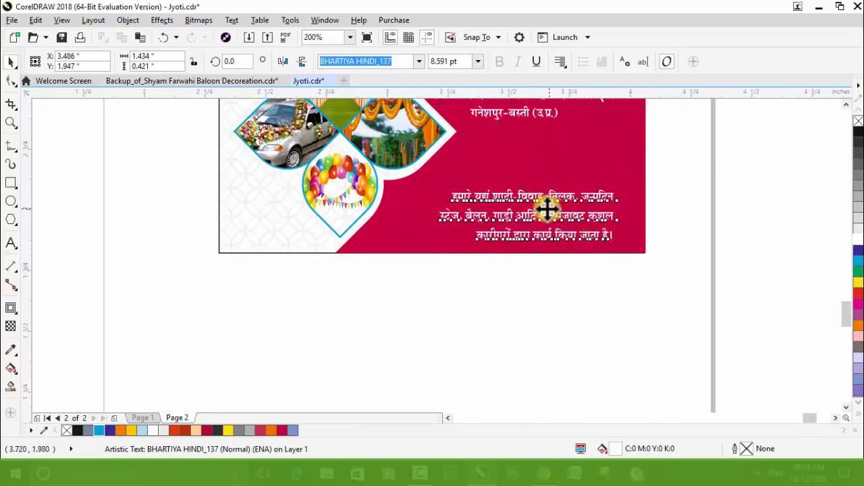
Step: Tighten the line spacing of the services description and enlarge its text to 10 pt
{"action": "scroll", "coordinate": [548, 207], "scroll_direction": "up", "scroll_amount": 1}
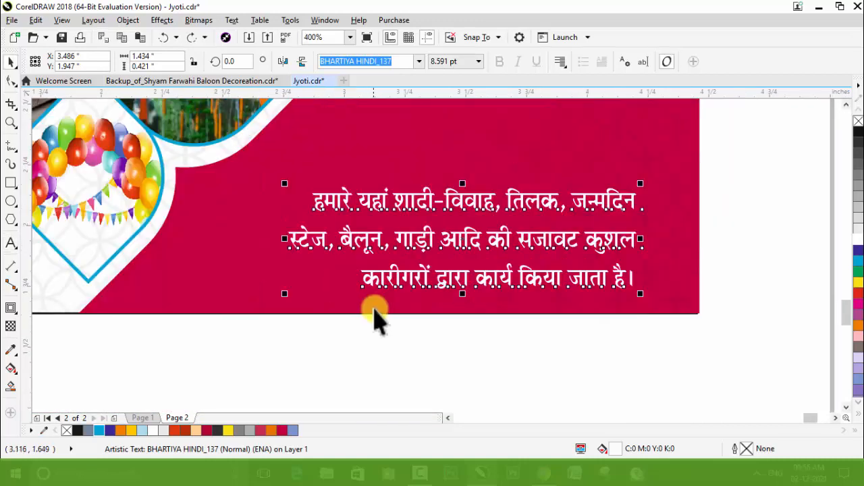
{"action": "left_click", "coordinate": [12, 83]}
{"action": "left_click_drag", "start_coordinate": [285, 295], "coordinate": [305, 268]}
{"action": "key", "text": "space"}
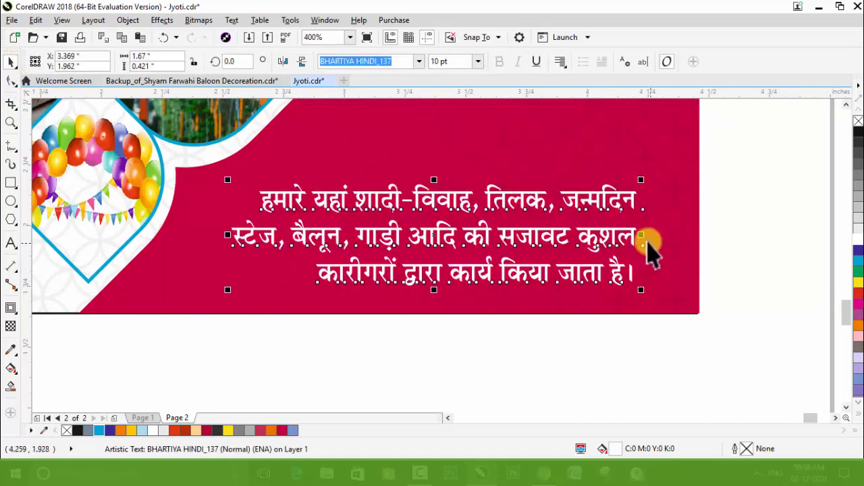
{"action": "mouse_move", "coordinate": [644, 237]}
{"action": "left_mouse_down"}
{"action": "mouse_move", "coordinate": [657, 237]}
{"action": "mouse_move", "coordinate": [644, 230]}
{"action": "left_mouse_up"}
{"action": "scroll", "coordinate": [558, 247], "scroll_direction": "down", "scroll_amount": 2}
{"action": "scroll", "coordinate": [559, 249], "scroll_direction": "down", "scroll_amount": 1}
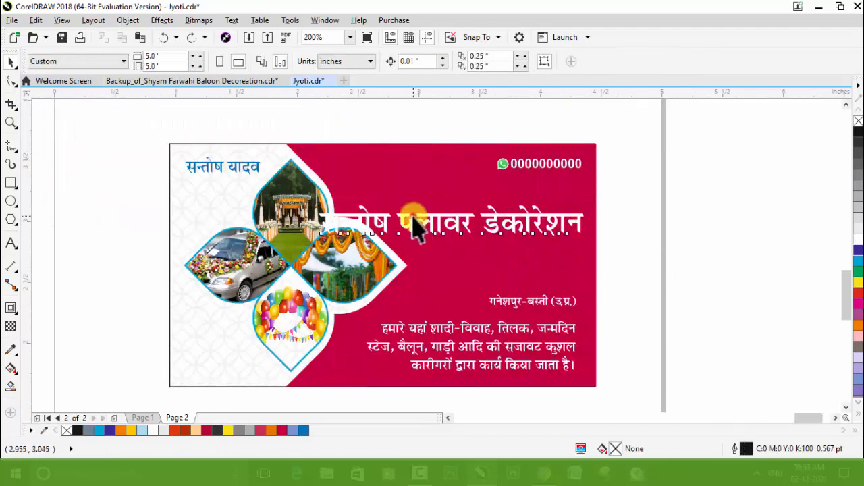
Step: Split the business title after its first word into two lines and enlarge that word to about 39.9 pt
{"action": "left_click_drag", "start_coordinate": [416, 226], "coordinate": [457, 232]}
{"action": "double_click", "coordinate": [440, 219]}
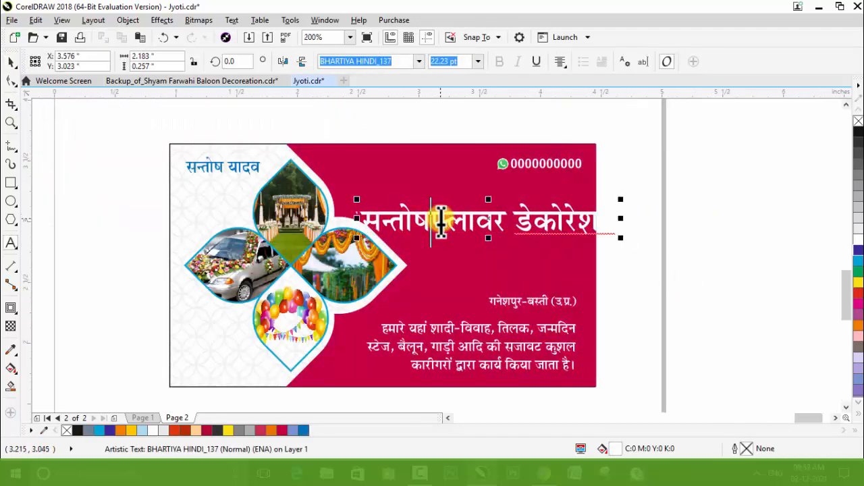
{"action": "key", "text": "Return"}
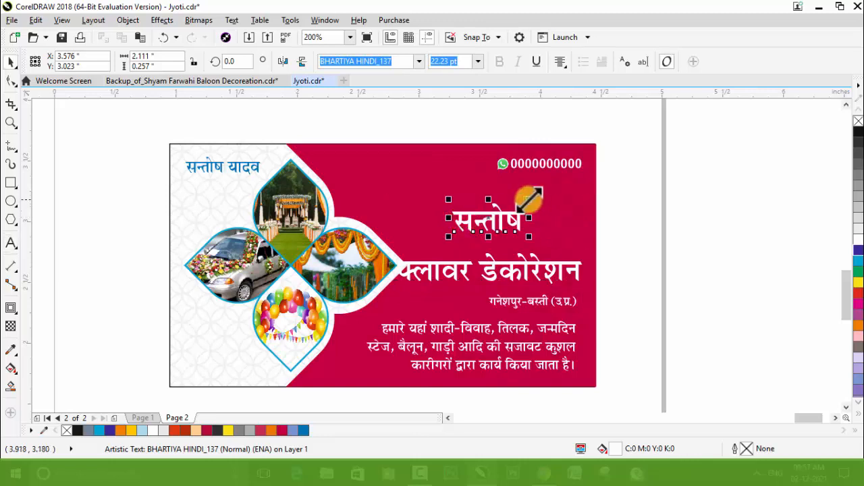
{"action": "left_click_drag", "start_coordinate": [529, 200], "coordinate": [571, 210]}
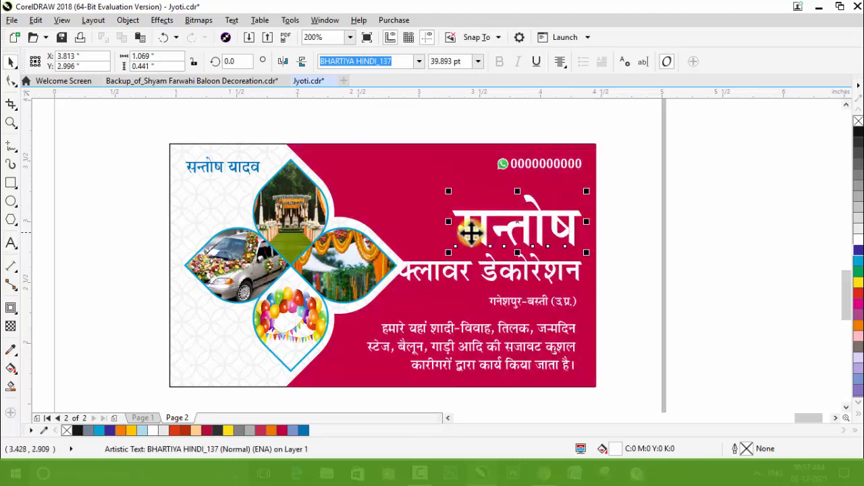
Step: Change the font of the title's enlarged first word to RAJ 08 and fill it yellow
{"action": "left_click", "coordinate": [420, 62]}
{"action": "mouse_move", "coordinate": [405, 183]}
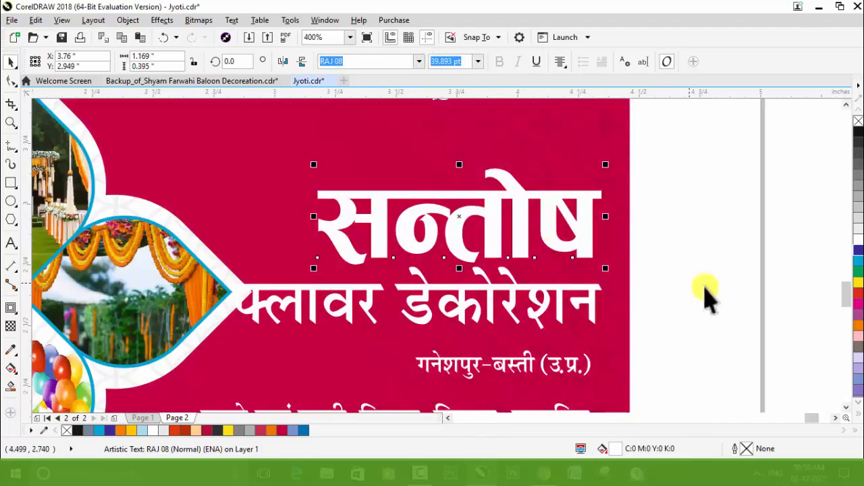
{"action": "left_click", "coordinate": [858, 287]}
Step: Give the title's first word a vertical fountain fill from yellow at the top to orange at the bottom
{"action": "scroll", "coordinate": [482, 223], "scroll_direction": "up", "scroll_amount": 2}
{"action": "key", "text": "g"}
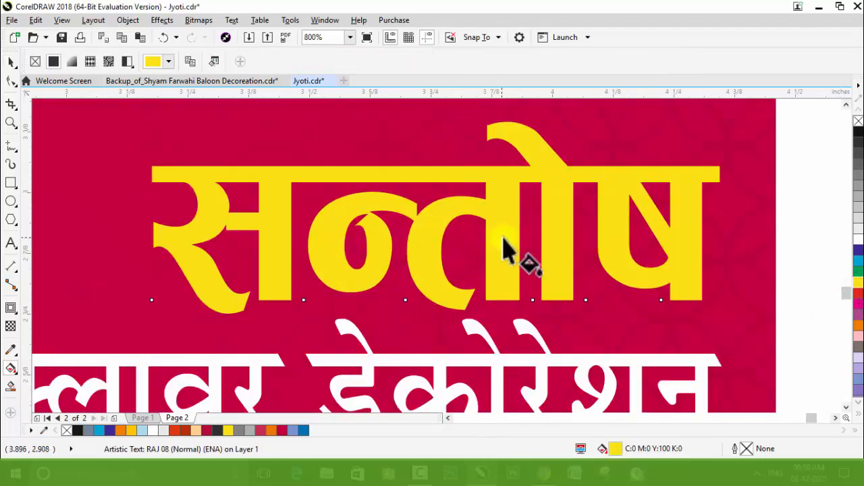
{"action": "left_click_drag", "start_coordinate": [509, 208], "coordinate": [508, 293]}
{"action": "left_click_drag", "start_coordinate": [858, 325], "coordinate": [509, 297]}
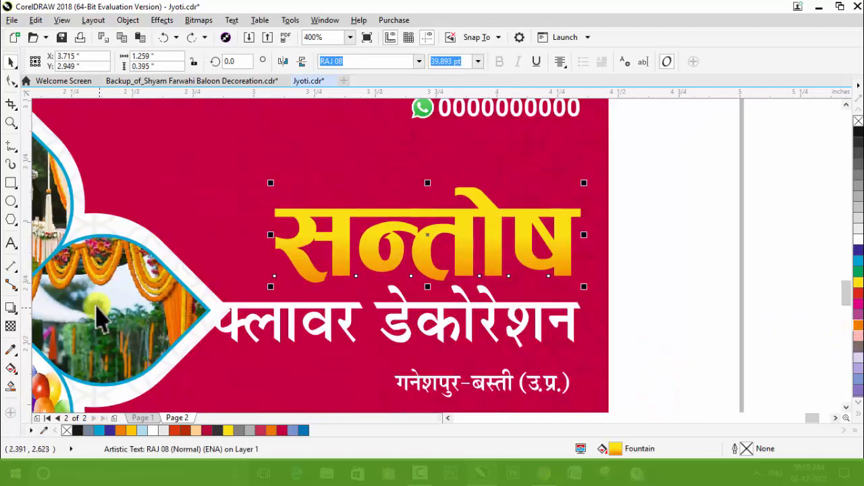
Step: Add a drop shadow to the title's first word, offset 0.019" to the right and 0.015" downward
{"action": "left_click", "coordinate": [14, 310]}
{"action": "left_click", "coordinate": [38, 313]}
{"action": "scroll", "coordinate": [497, 297], "scroll_direction": "up", "scroll_amount": 2}
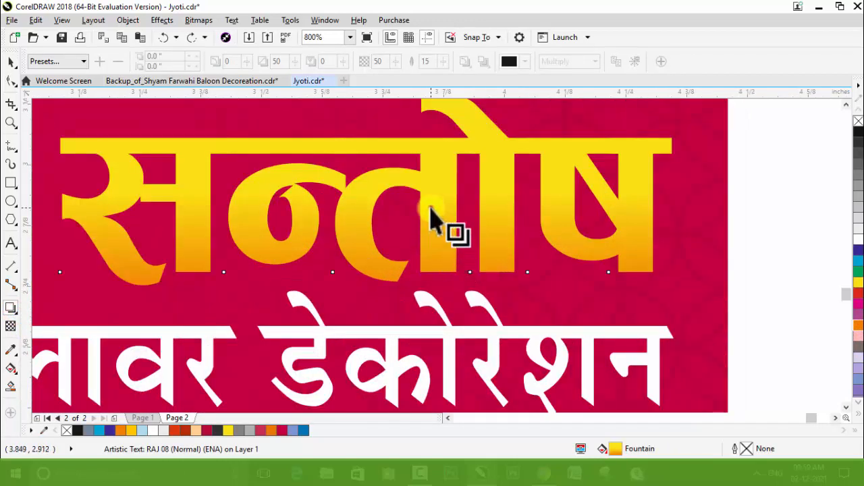
{"action": "left_click_drag", "start_coordinate": [365, 190], "coordinate": [494, 294]}
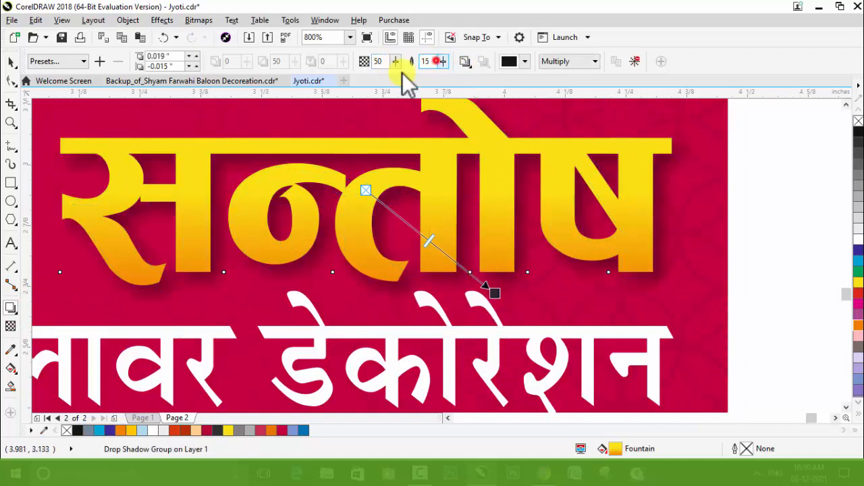
Step: Set the title word's drop shadow feathering to 5 and its opacity to 30
{"action": "type", "text": "10"}
{"action": "key", "text": "Return"}
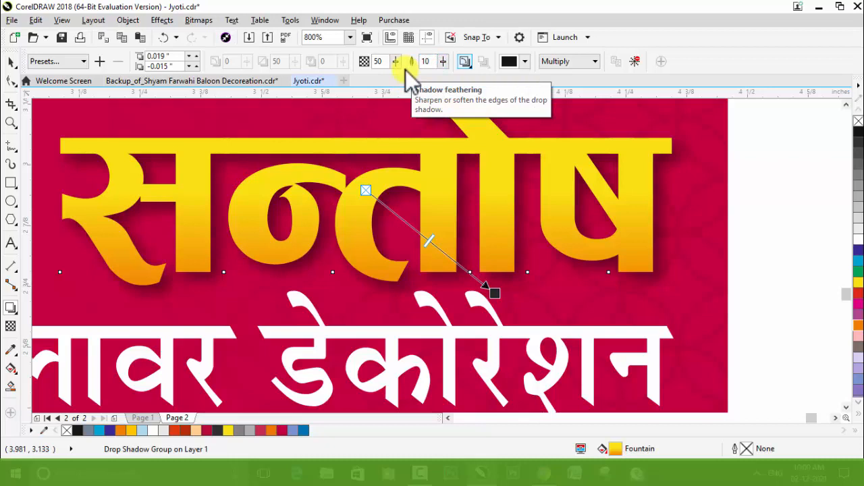
{"action": "key", "text": "shift+Tab"}
{"action": "type", "text": "5"}
{"action": "key", "text": "Tab"}
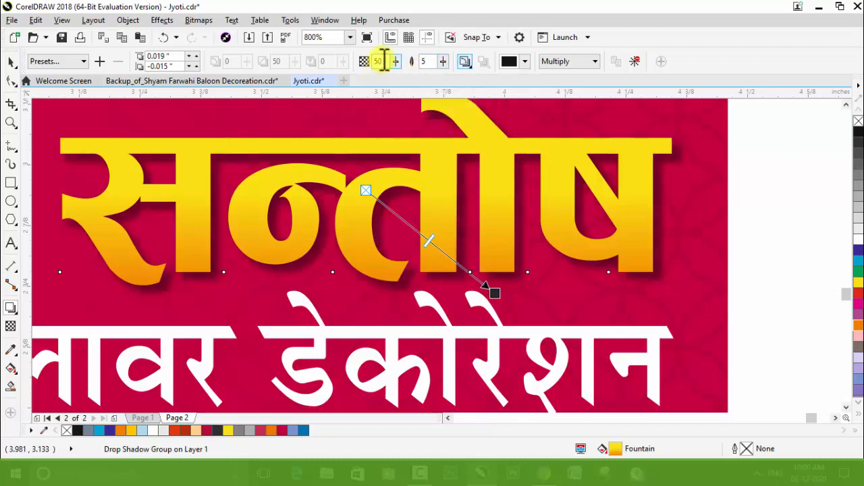
{"action": "type", "text": "30"}
{"action": "key", "text": "Return"}
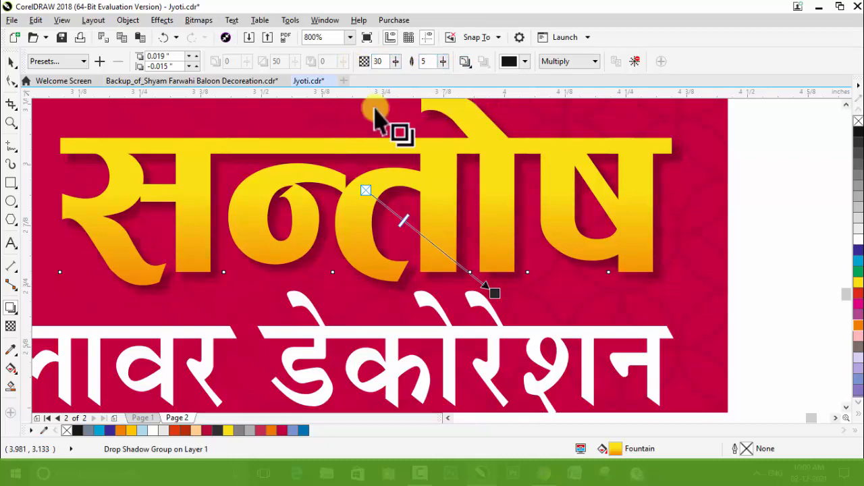
{"action": "left_click", "coordinate": [10, 61]}
{"action": "left_click", "coordinate": [430, 193]}
{"action": "scroll", "coordinate": [430, 193], "scroll_direction": "down", "scroll_amount": 1}
Step: Remove the black outline from the card's PowerClip rectangle and save the drawing
{"action": "left_click", "coordinate": [648, 285], "text": "ctrl"}
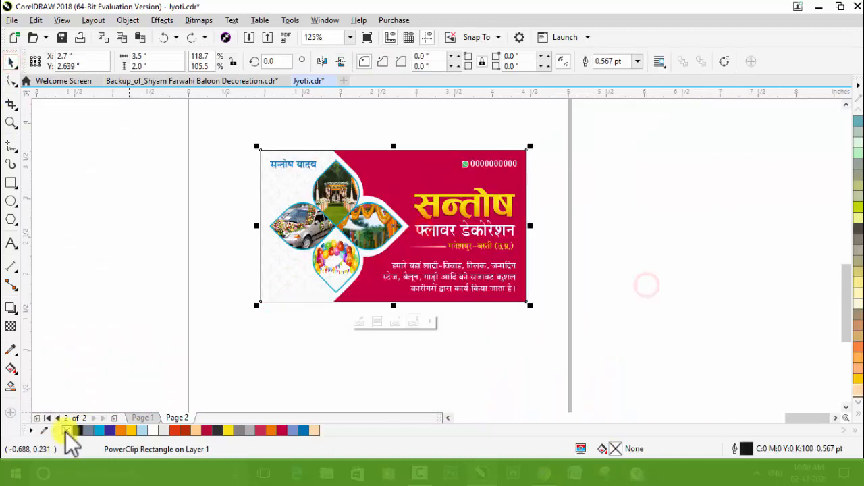
{"action": "right_click", "coordinate": [64, 431]}
{"action": "left_click", "coordinate": [187, 330]}
{"action": "left_click", "coordinate": [354, 257]}
{"action": "key", "text": "ctrl+s"}
{"action": "left_click", "coordinate": [640, 319]}
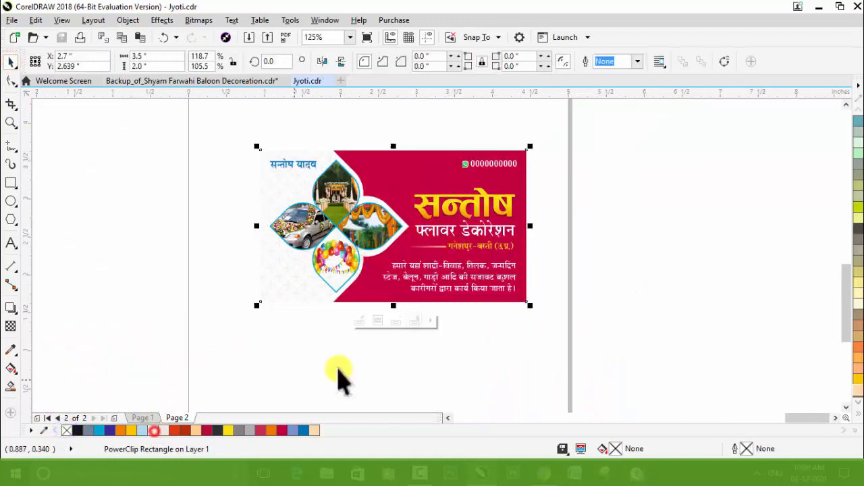
Step: Select the blue owner's name text in the card's upper-left corner and recolour it crimson
{"action": "left_click", "coordinate": [509, 347]}
{"action": "key", "text": "F2"}
{"action": "left_click_drag", "start_coordinate": [218, 144], "coordinate": [650, 349]}
{"action": "left_click", "coordinate": [662, 331]}
{"action": "left_click", "coordinate": [648, 330]}
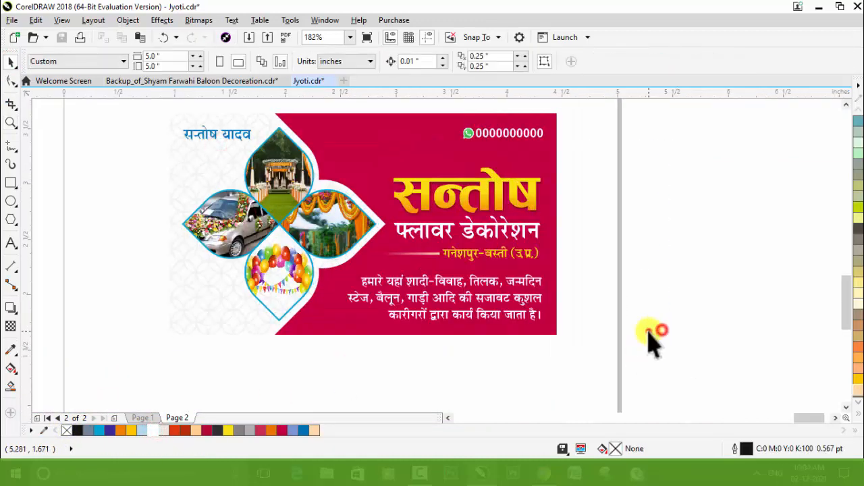
{"action": "left_click", "coordinate": [624, 364]}
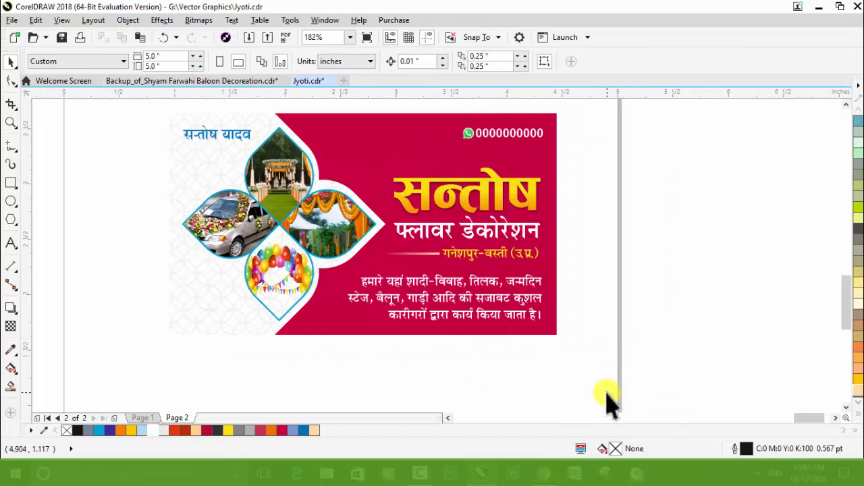
{"action": "left_click", "coordinate": [233, 135], "text": "ctrl"}
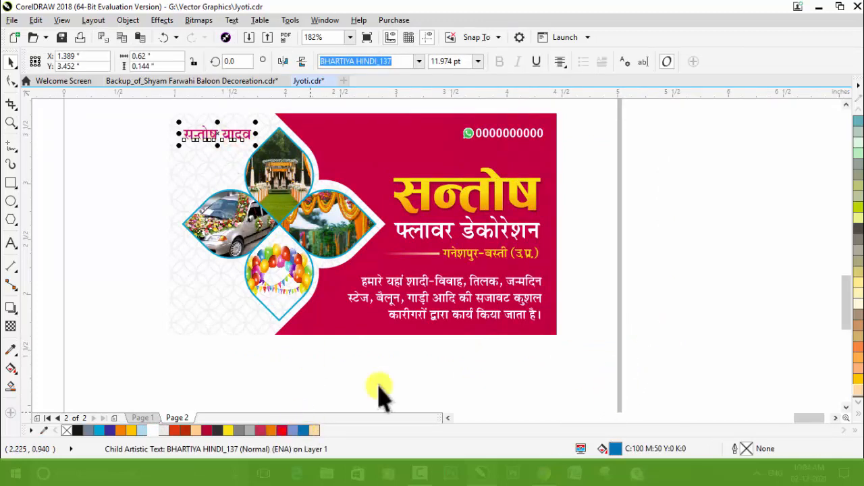